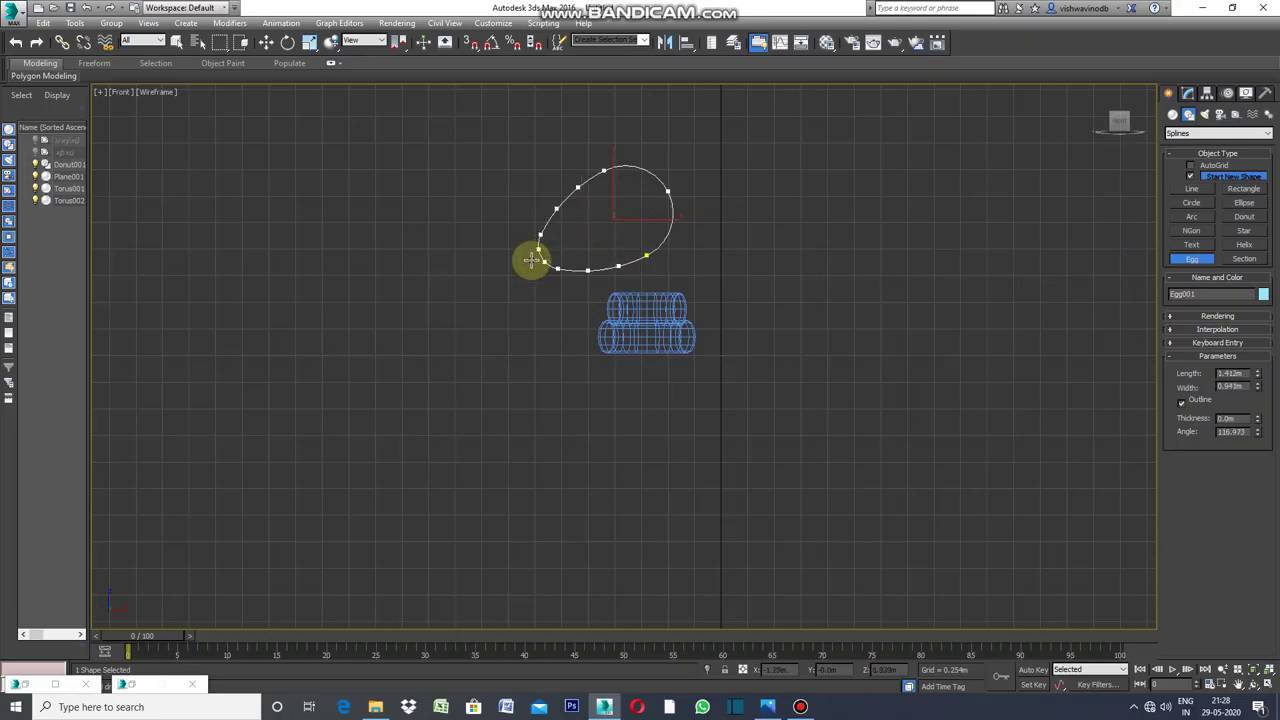
Drag out an egg spline in the Front view, about 2.434m by 1.622m, angled -37.875.
{"action": "mouse_move", "coordinate": [531, 260]}
{"action": "left_mouse_down"}
{"action": "mouse_move", "coordinate": [517, 277]}
{"action": "mouse_move", "coordinate": [606, 294]}
{"action": "mouse_move", "coordinate": [638, 238]}
{"action": "left_mouse_up"}
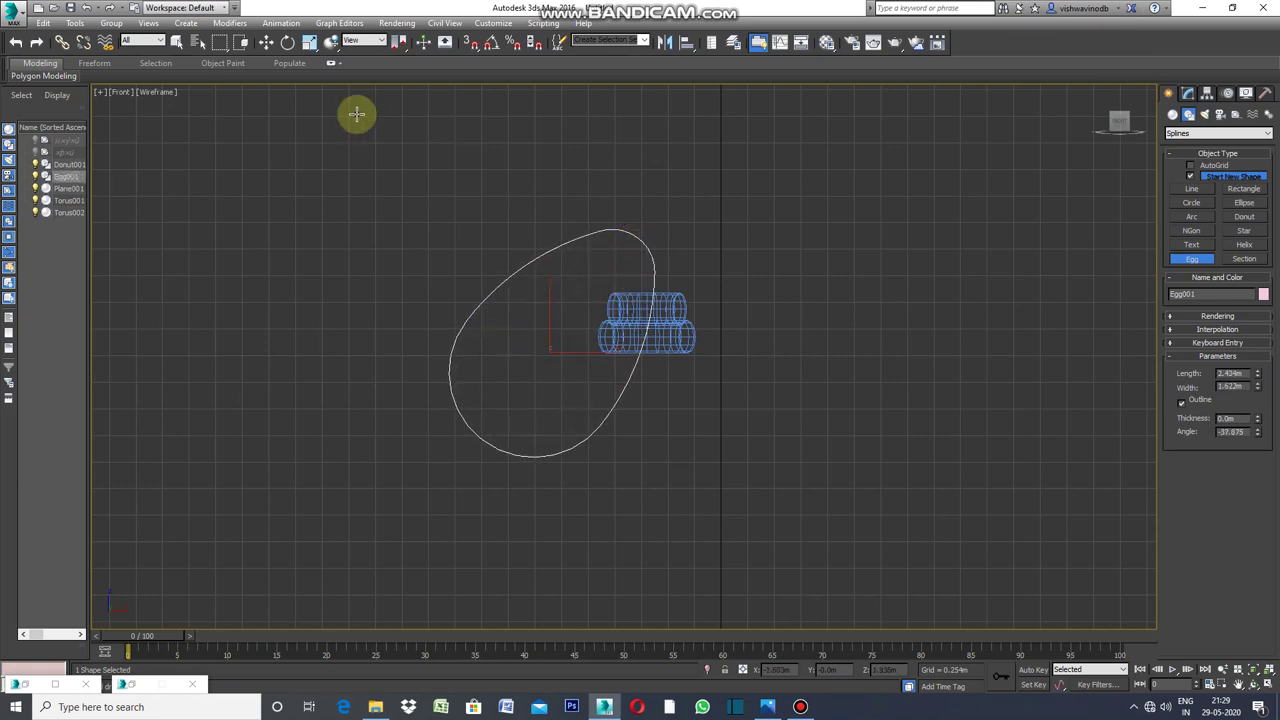
Move the egg spline higher, then draw a six-sided NGon of about 1.093m radius to its right.
{"action": "left_click", "coordinate": [266, 42]}
{"action": "mouse_move", "coordinate": [551, 322]}
{"action": "left_mouse_down"}
{"action": "mouse_move", "coordinate": [543, 289]}
{"action": "mouse_move", "coordinate": [491, 249]}
{"action": "mouse_move", "coordinate": [500, 223]}
{"action": "mouse_move", "coordinate": [570, 254]}
{"action": "mouse_move", "coordinate": [523, 253]}
{"action": "left_mouse_up"}
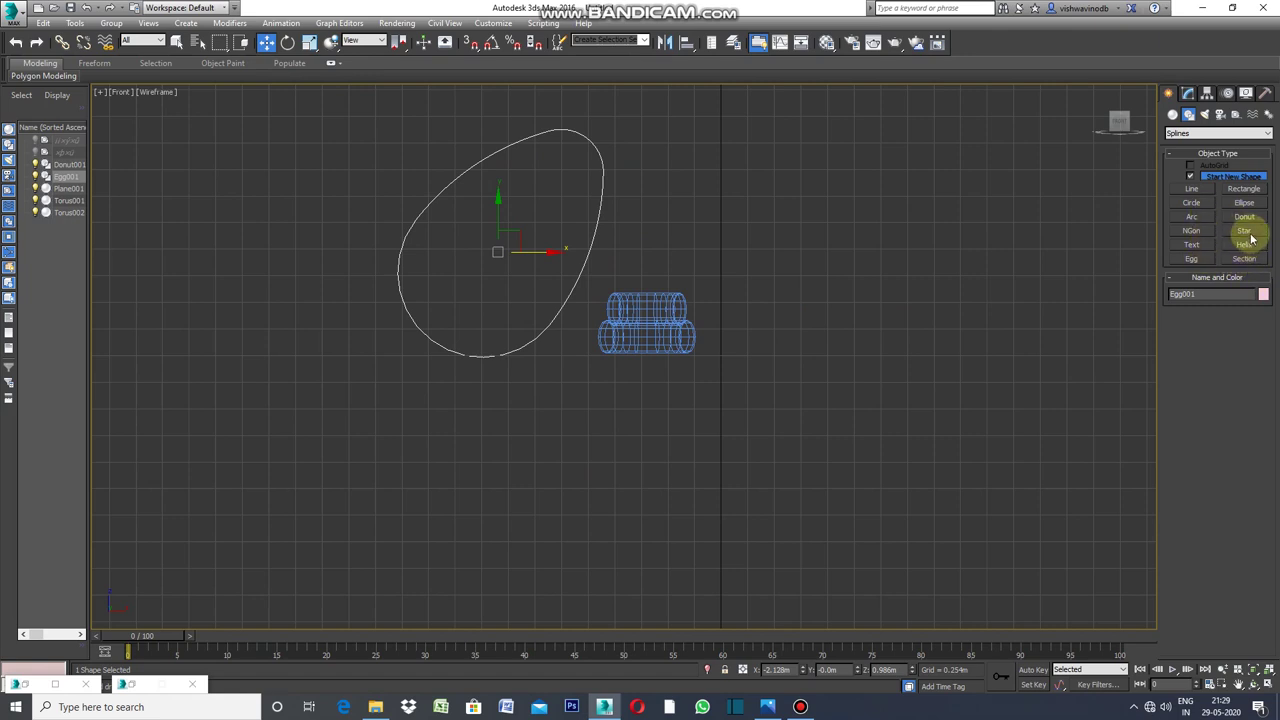
{"action": "left_click", "coordinate": [1196, 237]}
{"action": "scroll", "coordinate": [608, 247], "scroll_direction": "down", "scroll_amount": 1}
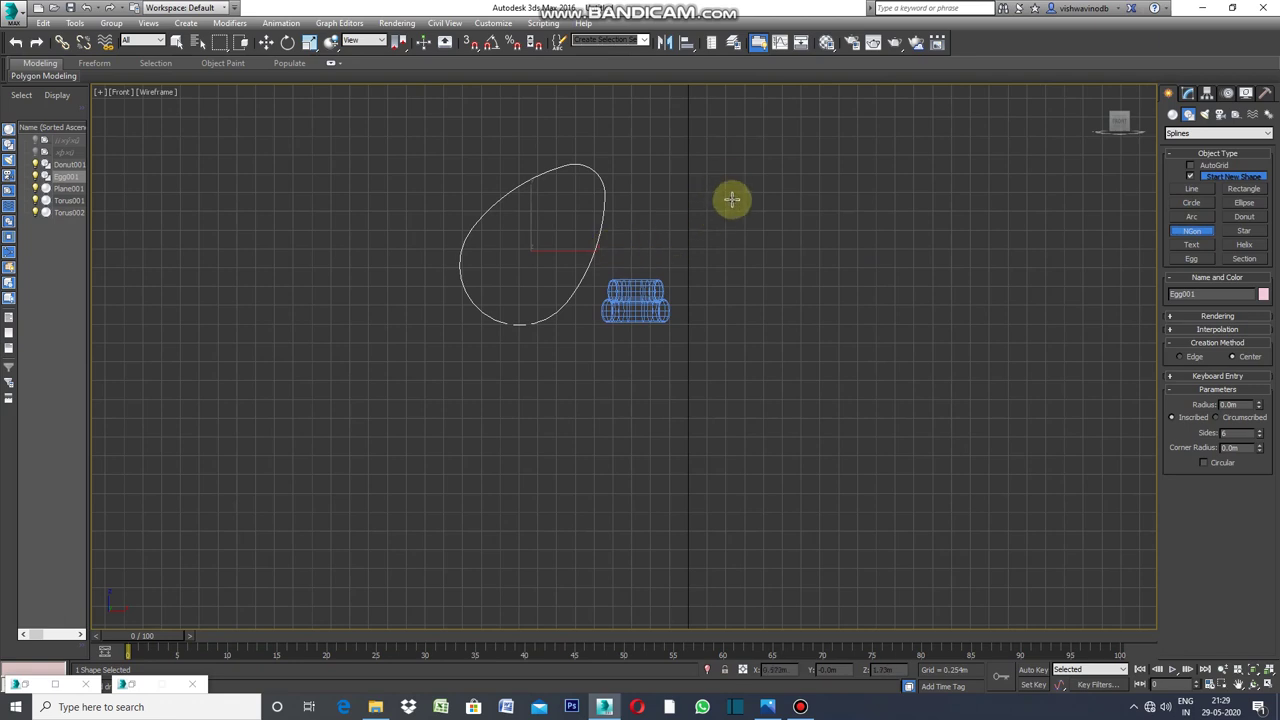
{"action": "left_click_drag", "start_coordinate": [739, 224], "coordinate": [713, 301]}
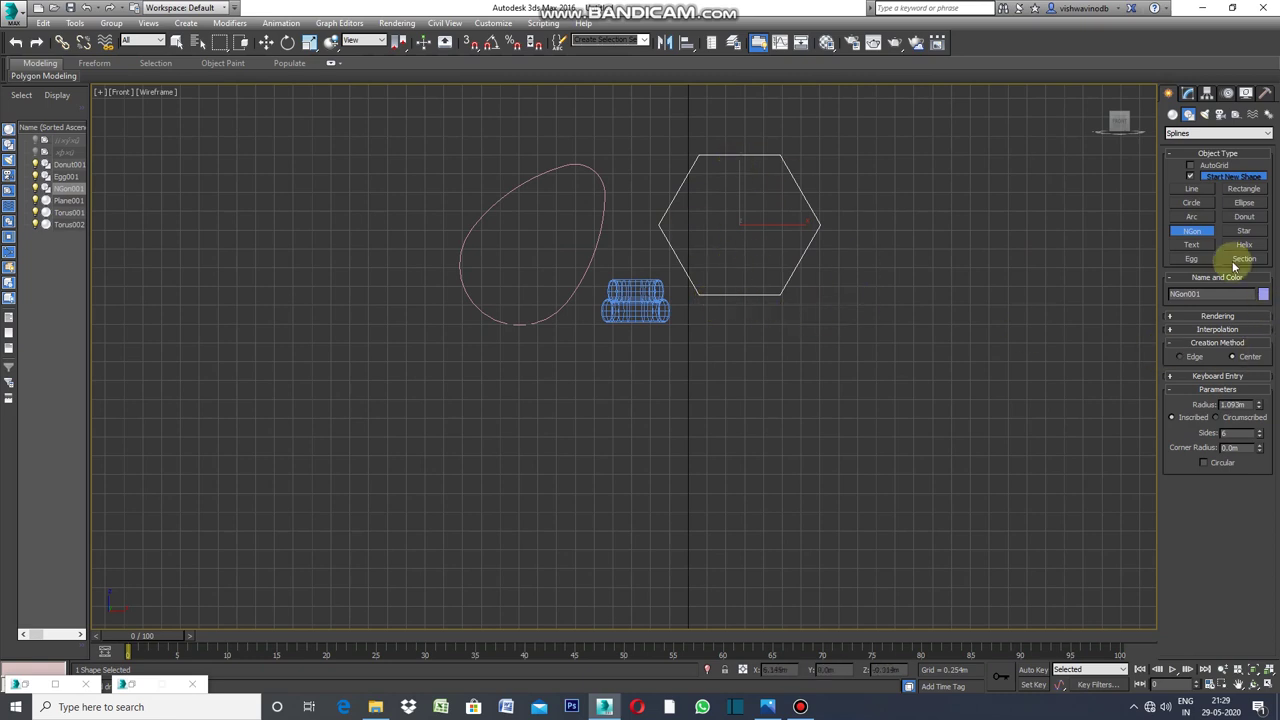
Draw an arc spline, Arc001, spanning over the egg and hexagon.
{"action": "left_click", "coordinate": [1191, 216]}
{"action": "scroll", "coordinate": [702, 295], "scroll_direction": "down", "scroll_amount": 2}
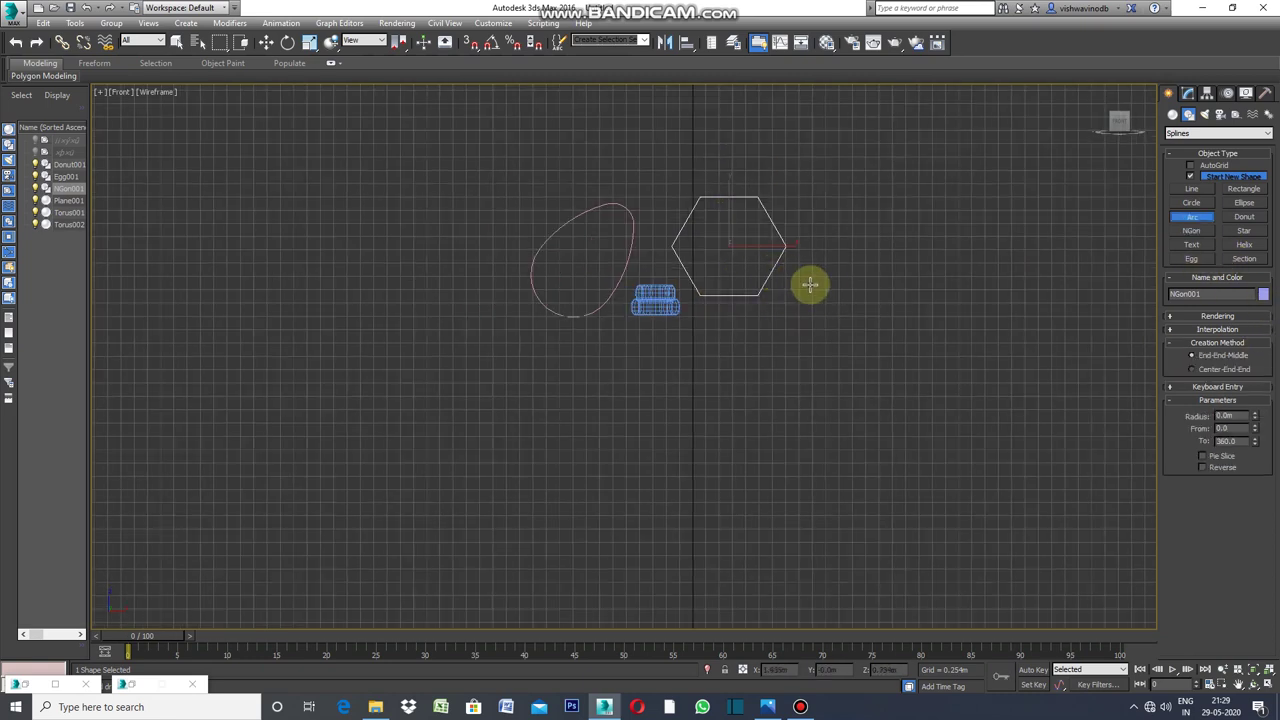
{"action": "mouse_move", "coordinate": [815, 271]}
{"action": "left_mouse_down"}
{"action": "mouse_move", "coordinate": [528, 260]}
{"action": "mouse_move", "coordinate": [527, 280]}
{"action": "left_mouse_up"}
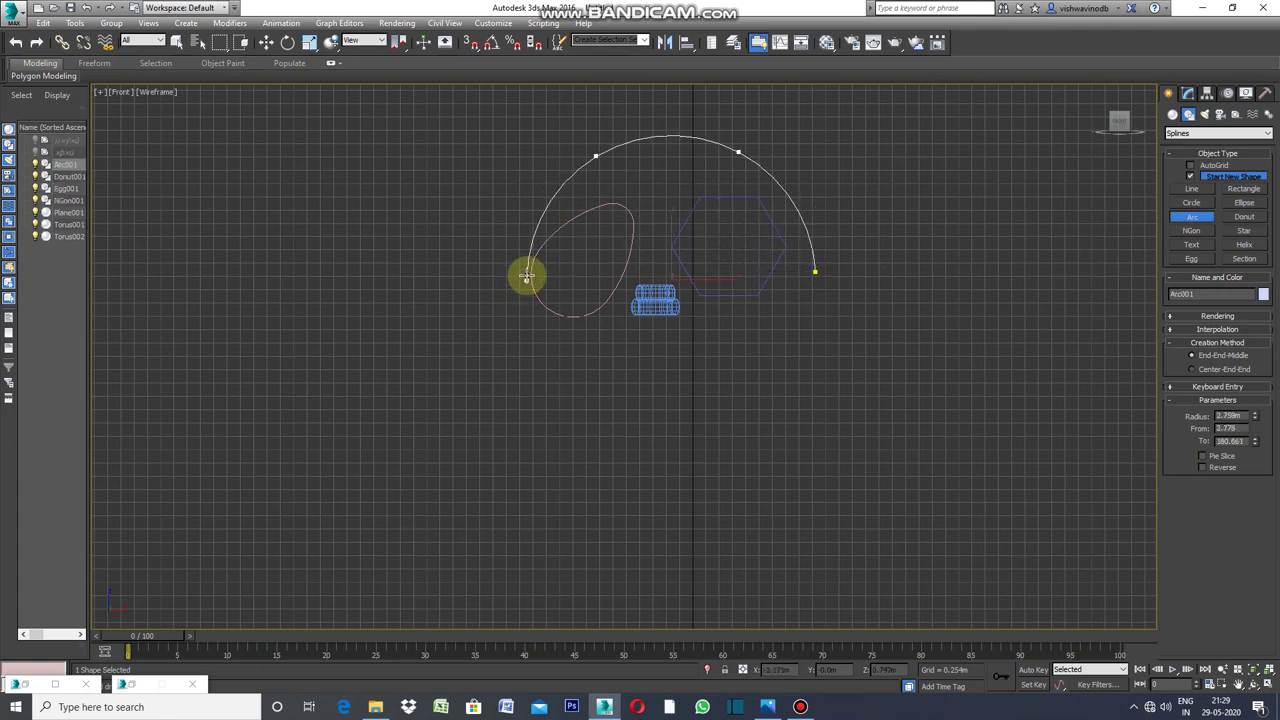
Draw a six-point star with radii 1.396m and 0.914m left of the egg.
{"action": "left_click", "coordinate": [526, 259]}
{"action": "left_click", "coordinate": [1238, 231]}
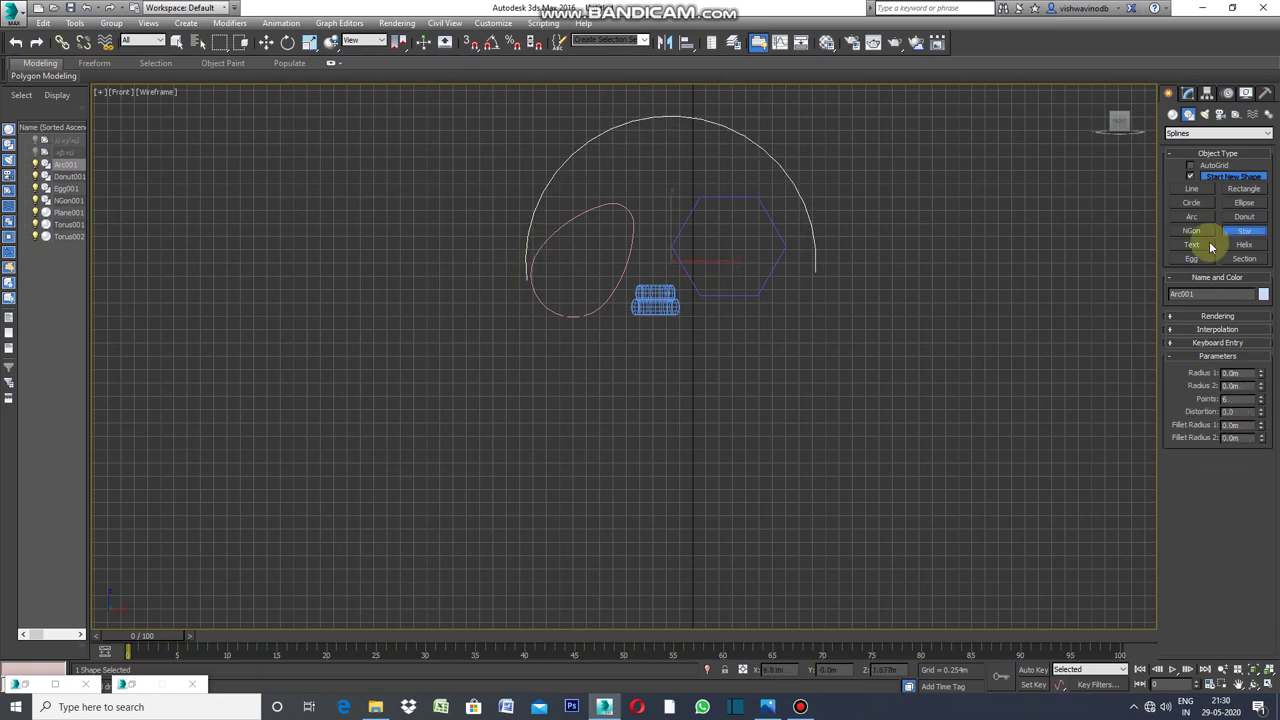
{"action": "left_click_drag", "start_coordinate": [449, 195], "coordinate": [432, 265]}
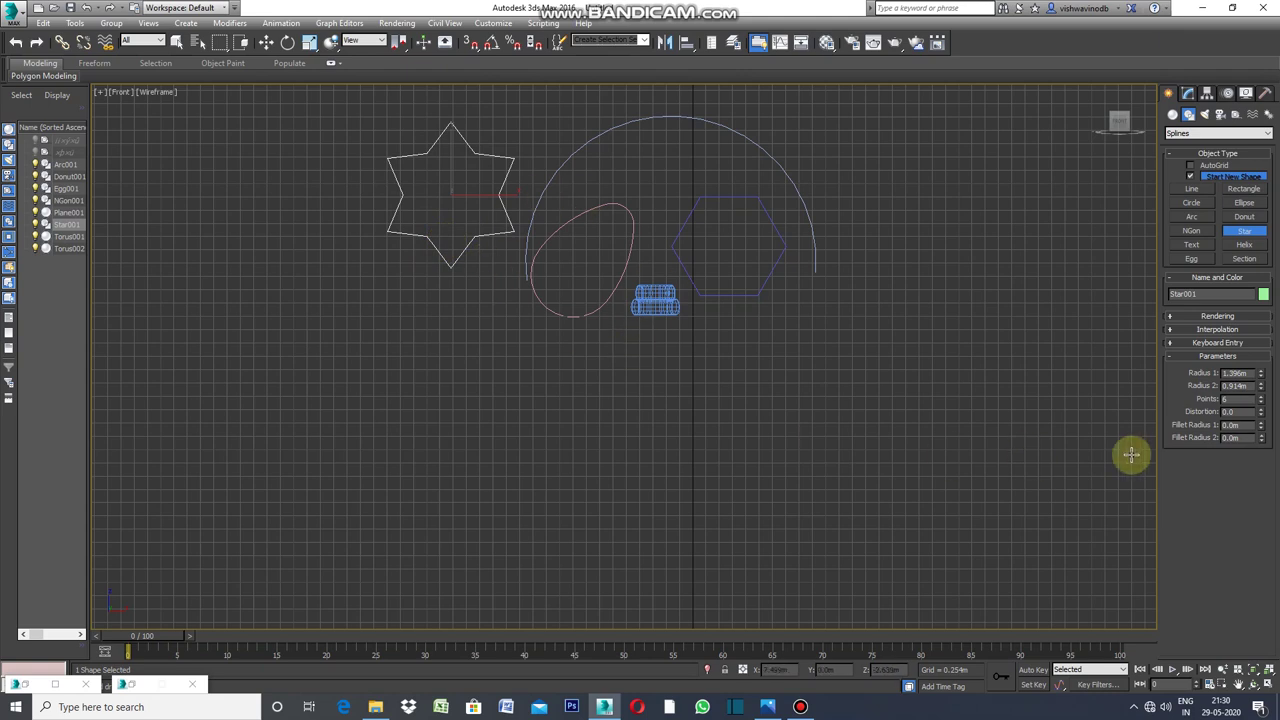
{"action": "key", "text": "alt+w"}
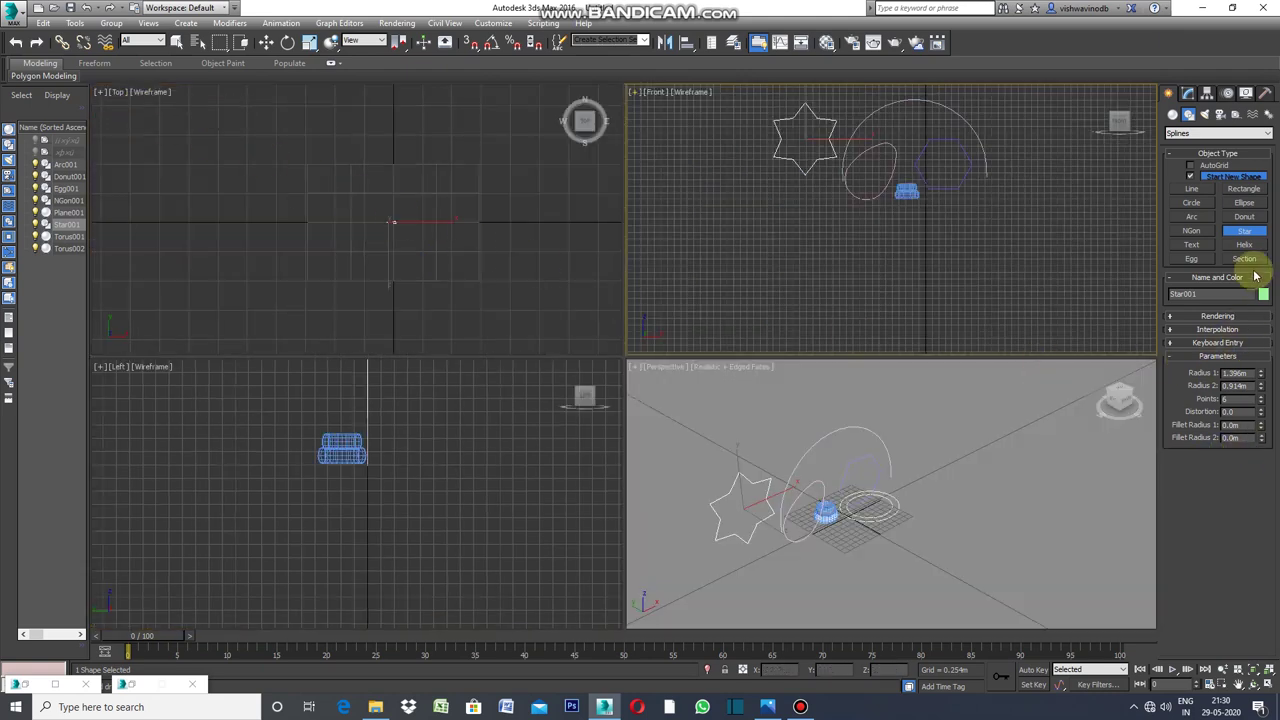
Create a helix with radius 1 of 6.609m, radius 2 of 0m and height 12.45m.
{"action": "left_click", "coordinate": [1247, 248]}
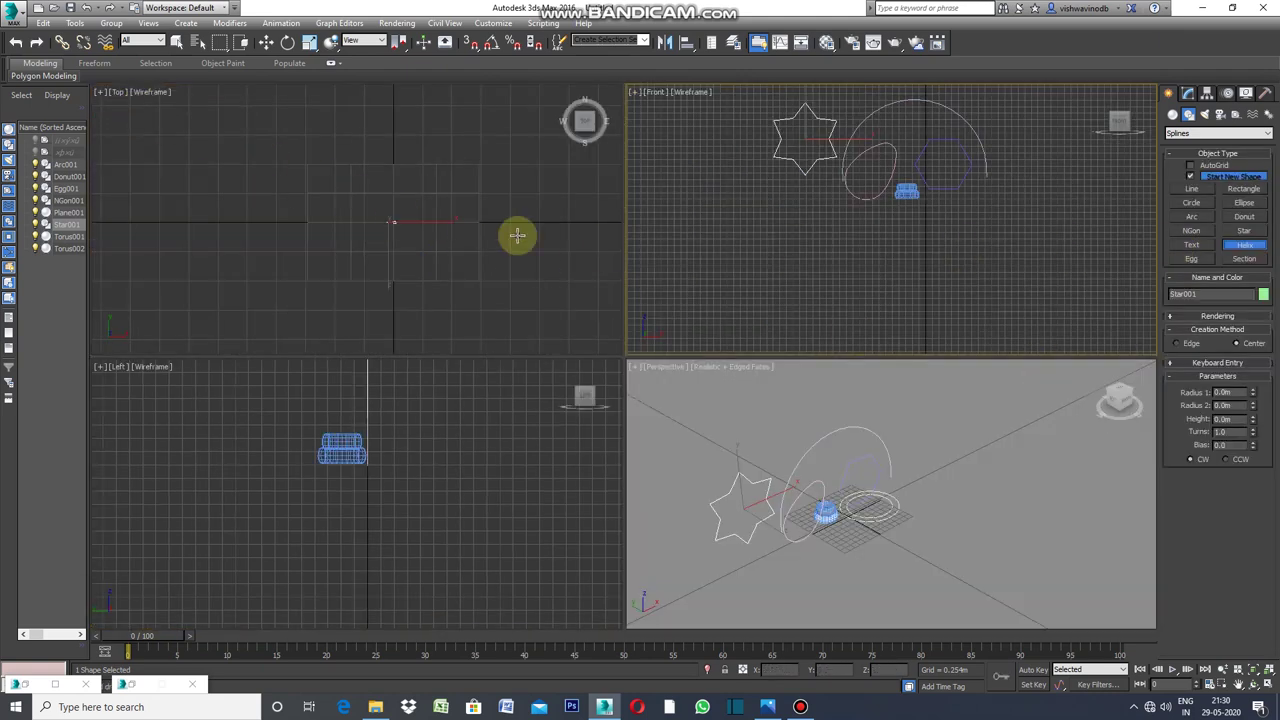
{"action": "scroll", "coordinate": [384, 231], "scroll_direction": "down", "scroll_amount": 2}
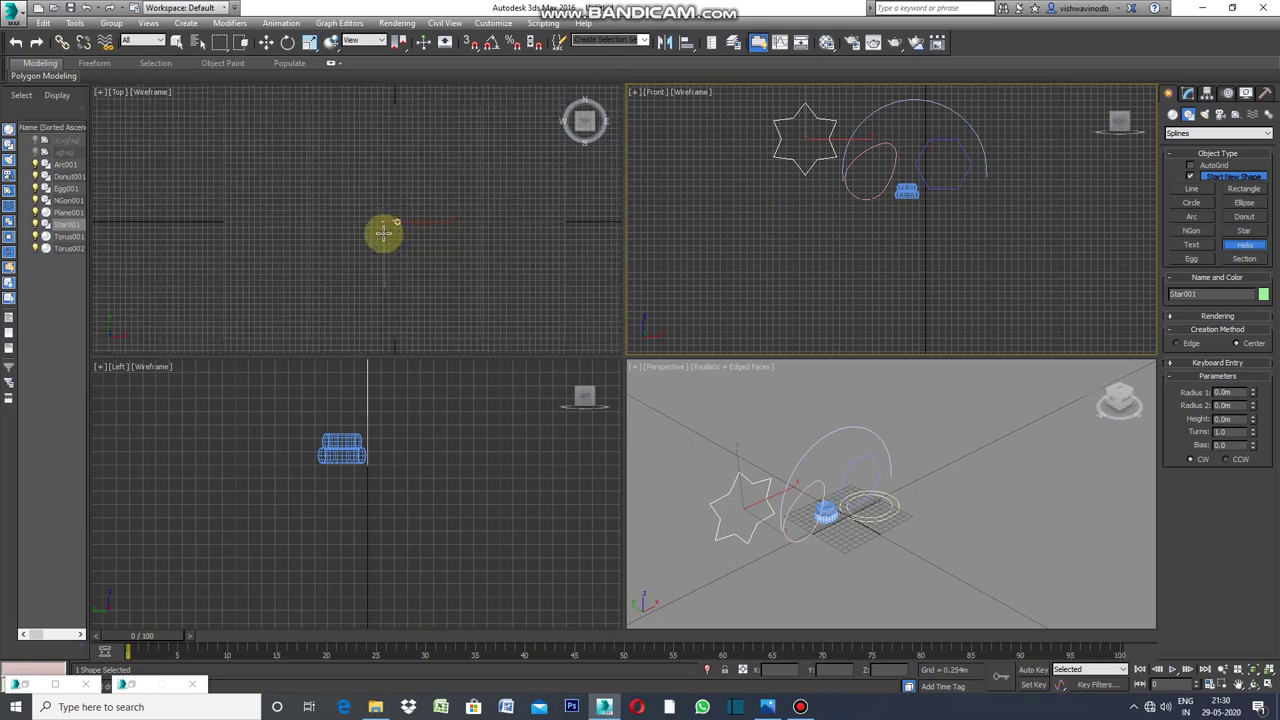
{"action": "left_click_drag", "start_coordinate": [377, 228], "coordinate": [370, 240]}
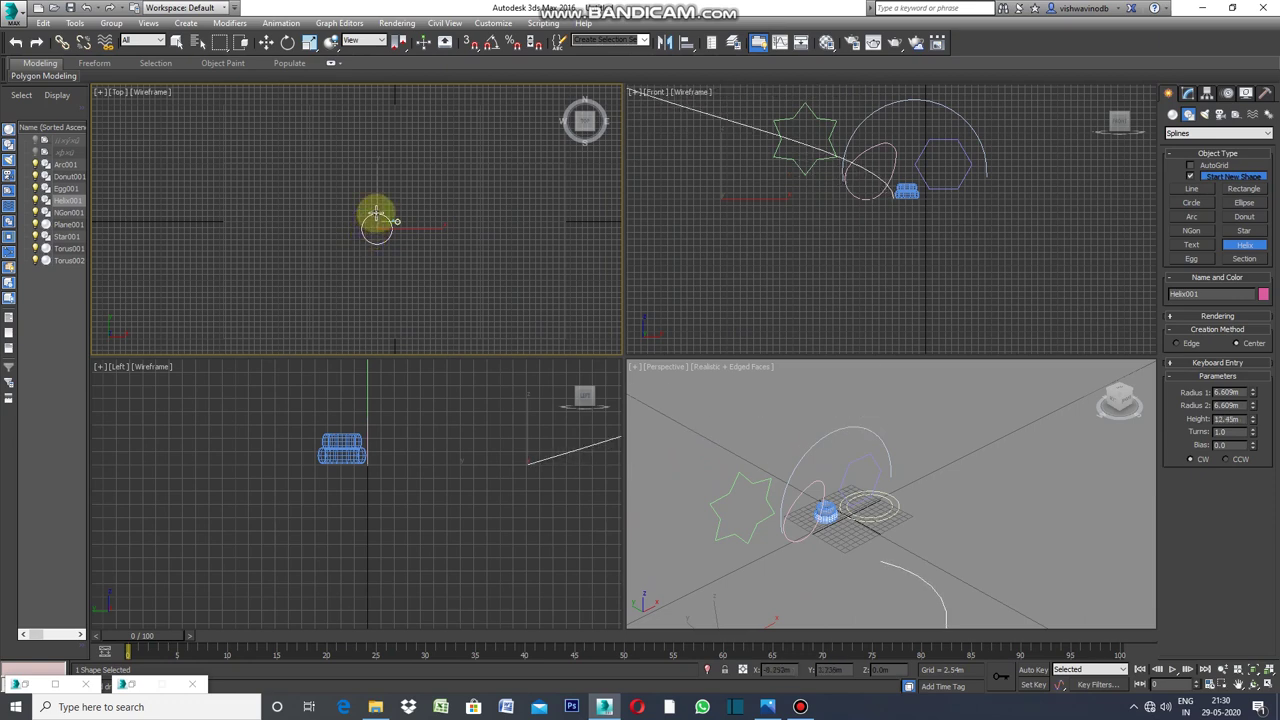
{"action": "left_click", "coordinate": [376, 214]}
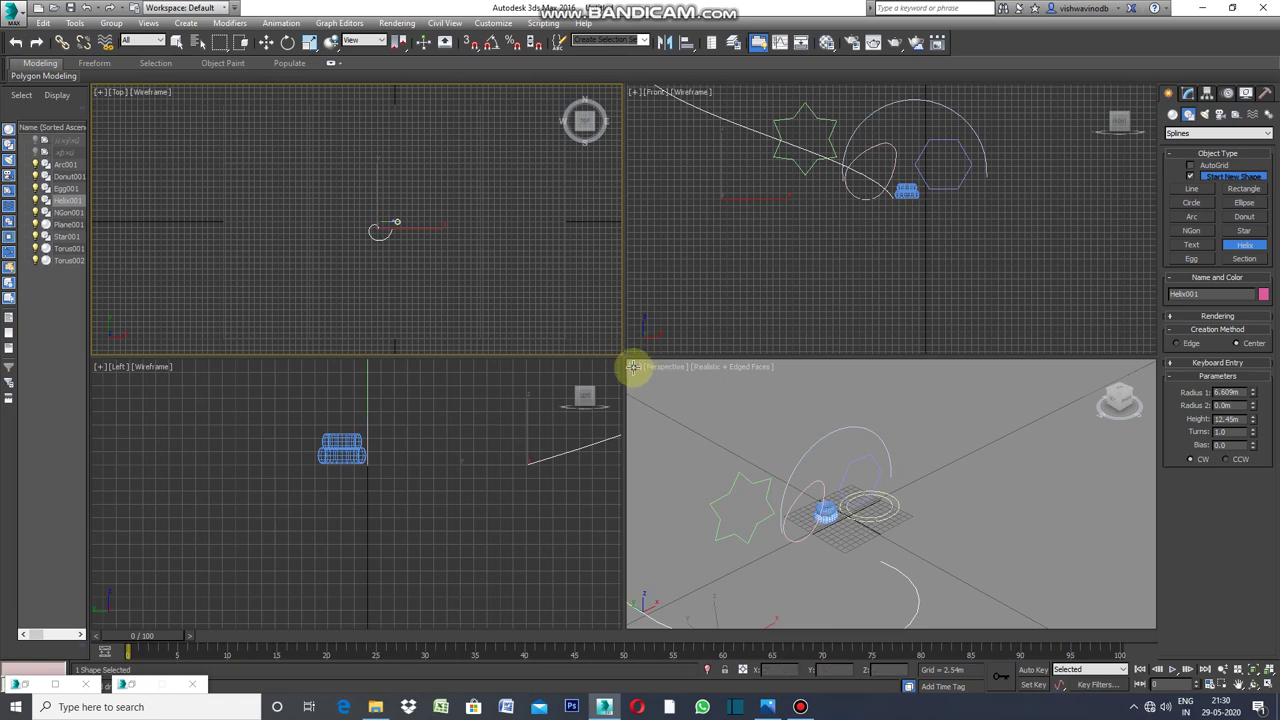
{"action": "left_click", "coordinate": [634, 372]}
{"action": "left_click", "coordinate": [632, 369]}
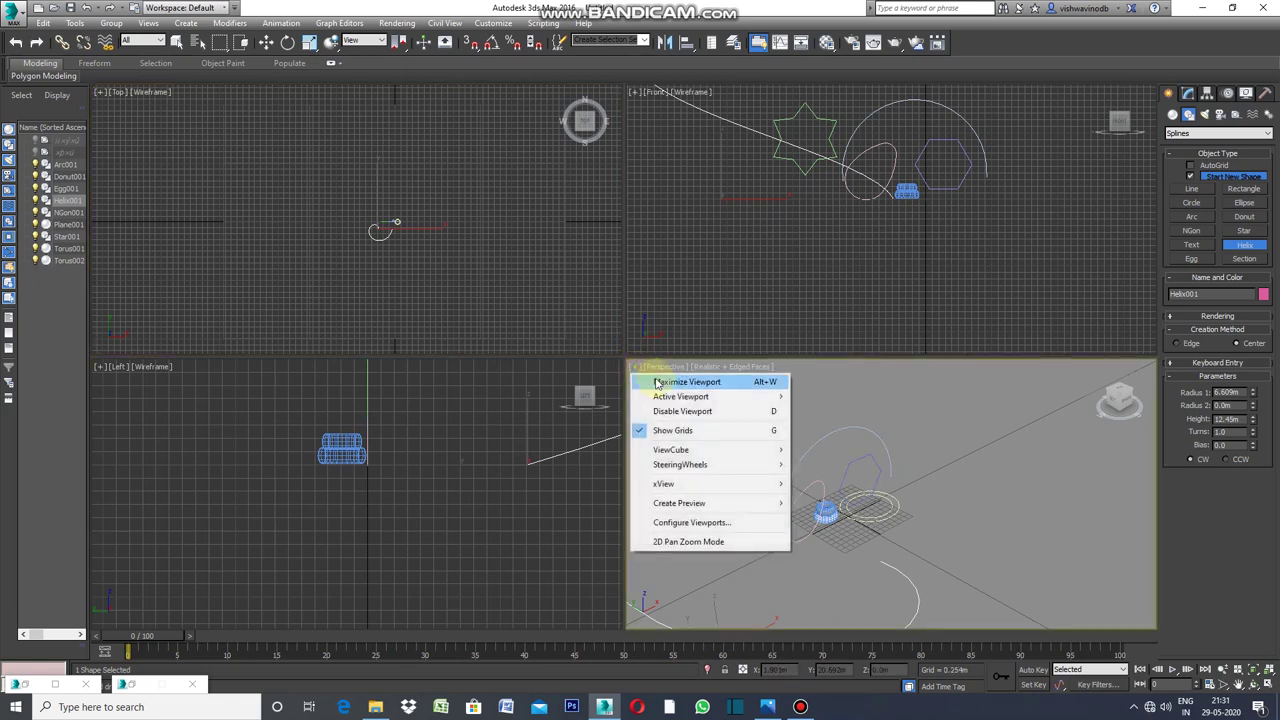
Maximize the Perspective view and zoom out, then return to the four-viewport layout.
{"action": "left_click", "coordinate": [660, 375]}
{"action": "scroll", "coordinate": [745, 331], "scroll_direction": "down", "scroll_amount": 3}
{"action": "scroll", "coordinate": [737, 362], "scroll_direction": "down", "scroll_amount": 3}
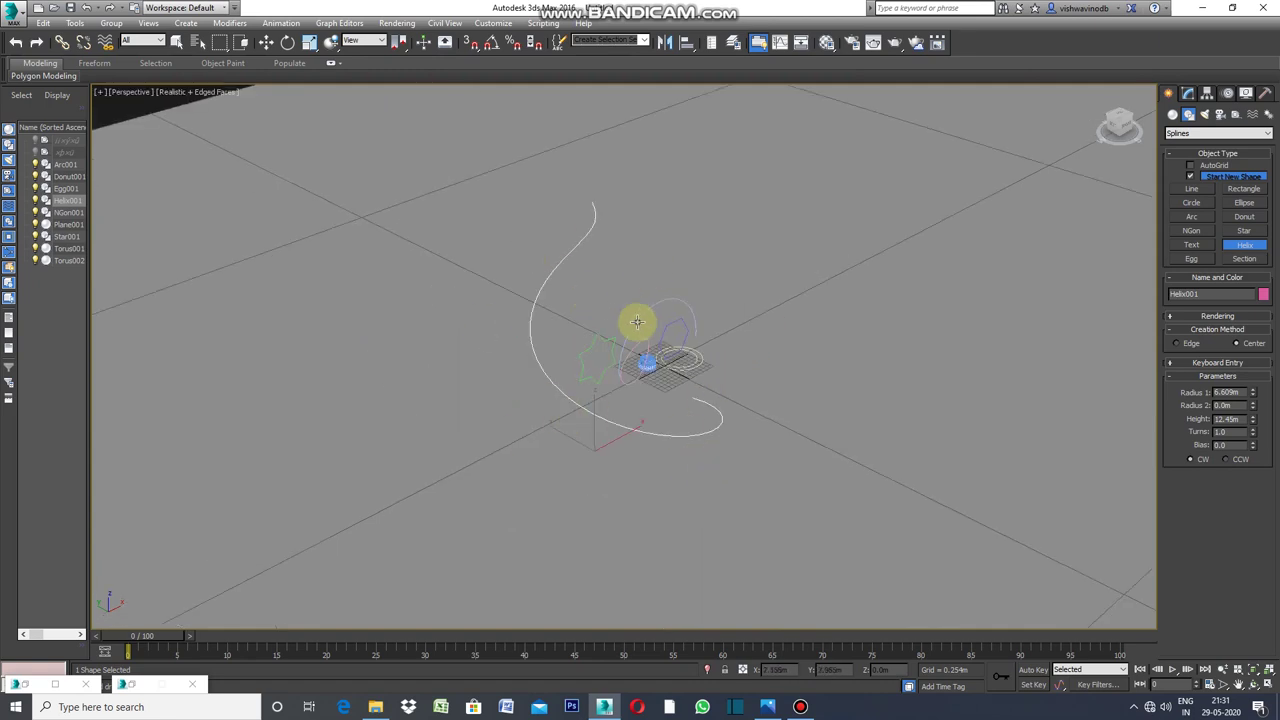
{"action": "left_click", "coordinate": [101, 93]}
{"action": "left_click", "coordinate": [104, 107]}
{"action": "scroll", "coordinate": [908, 193], "scroll_direction": "up", "scroll_amount": 3}
{"action": "scroll", "coordinate": [900, 188], "scroll_direction": "up", "scroll_amount": 3}
{"action": "scroll", "coordinate": [897, 195], "scroll_direction": "up", "scroll_amount": 2}
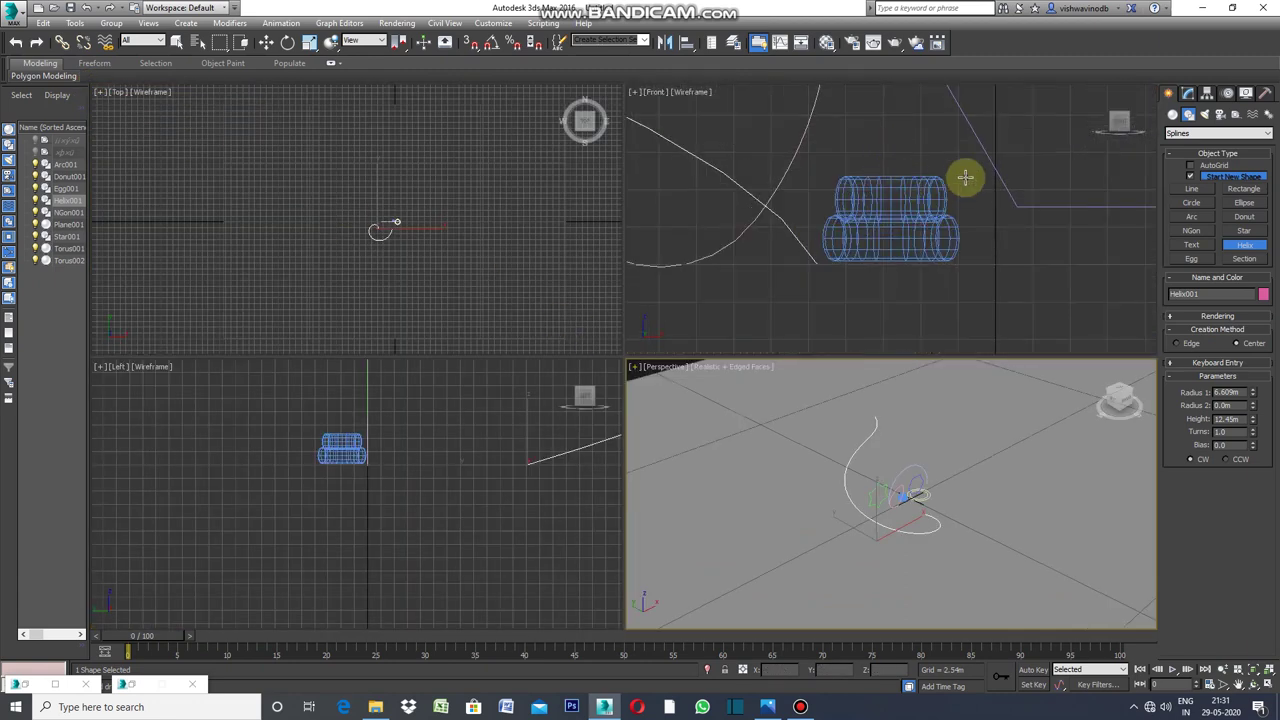
Select both stacked tori and maximize the Perspective view again.
{"action": "left_click", "coordinate": [897, 230]}
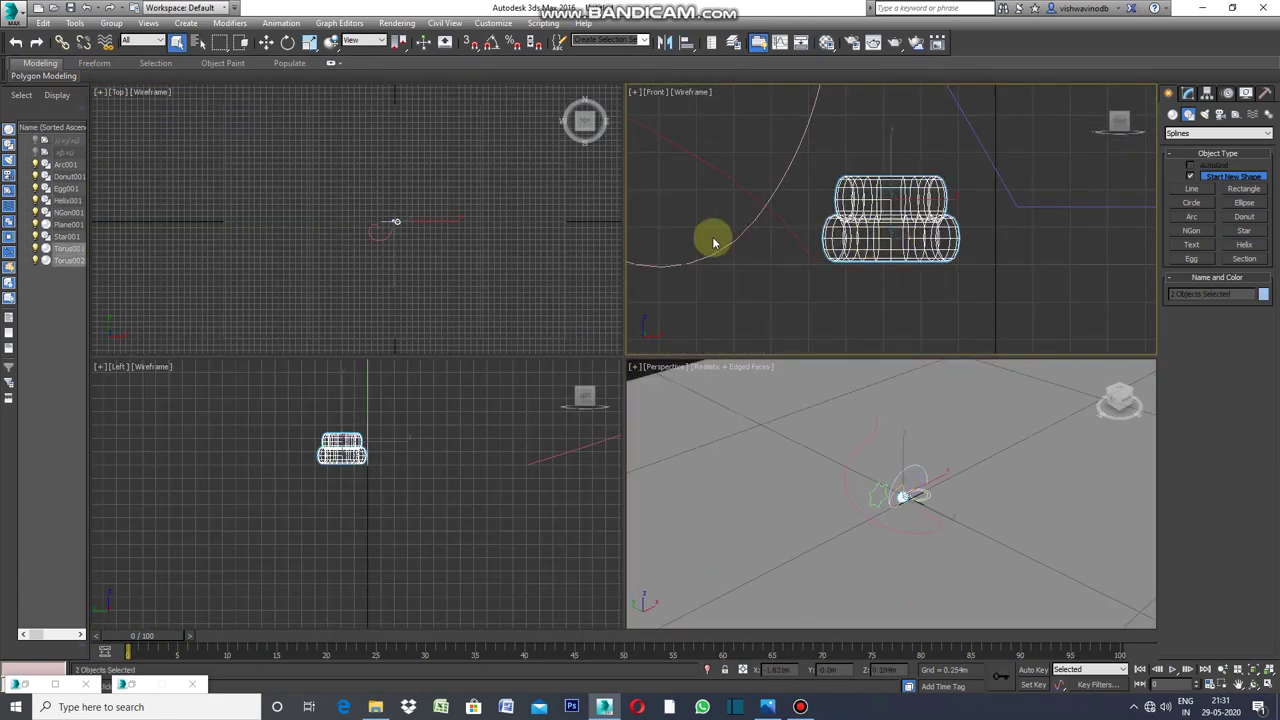
{"action": "left_click", "coordinate": [634, 369]}
{"action": "left_click", "coordinate": [650, 379]}
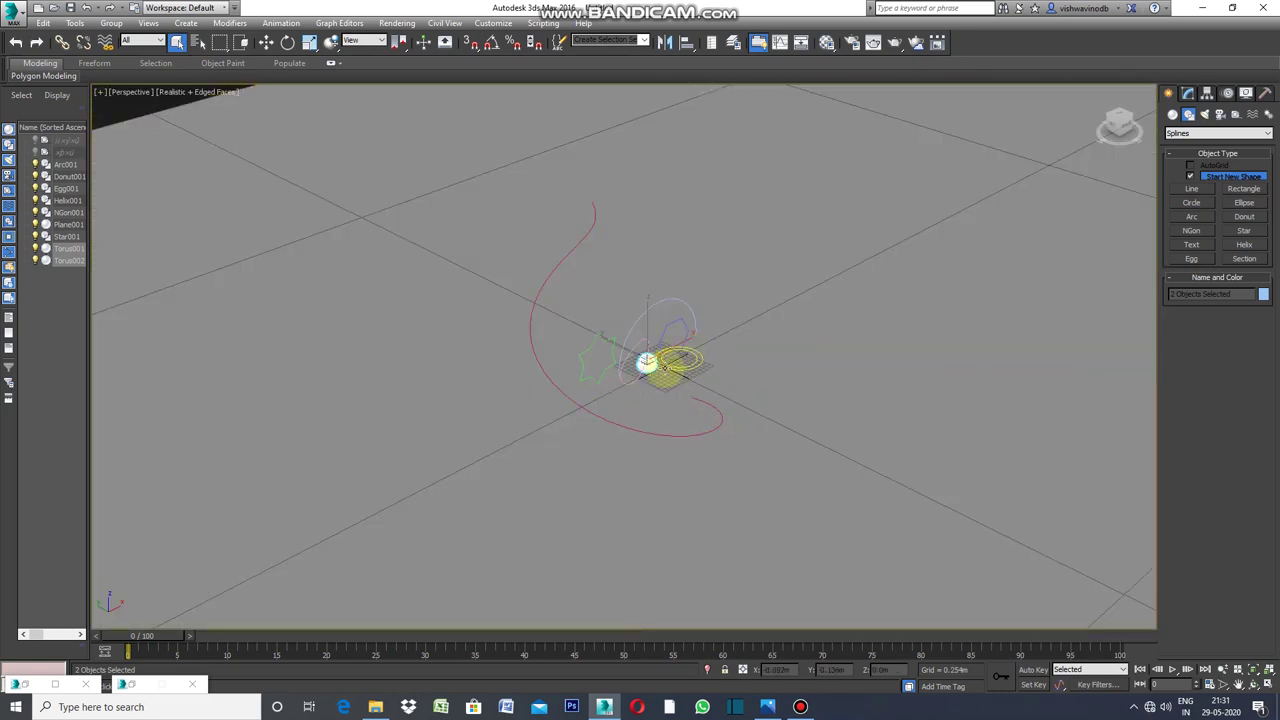
{"action": "scroll", "coordinate": [663, 370], "scroll_direction": "up", "scroll_amount": 2}
{"action": "scroll", "coordinate": [663, 370], "scroll_direction": "up", "scroll_amount": 2}
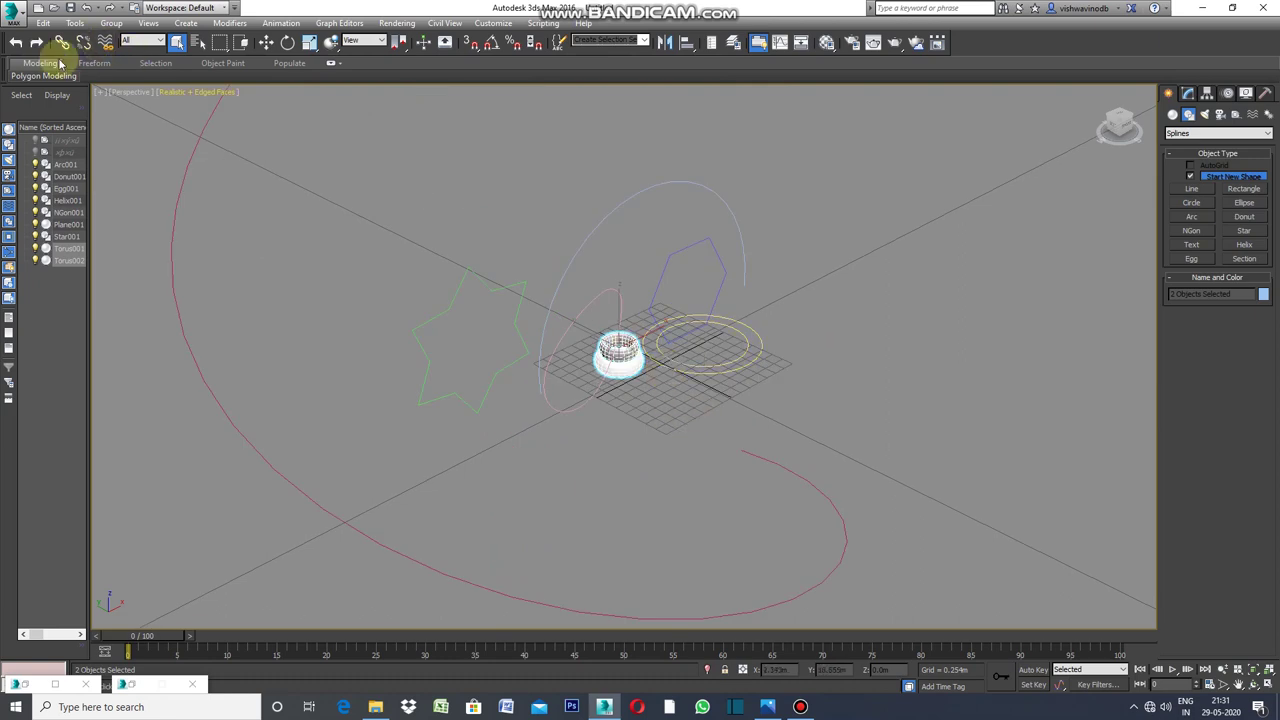
{"action": "left_click", "coordinate": [75, 23]}
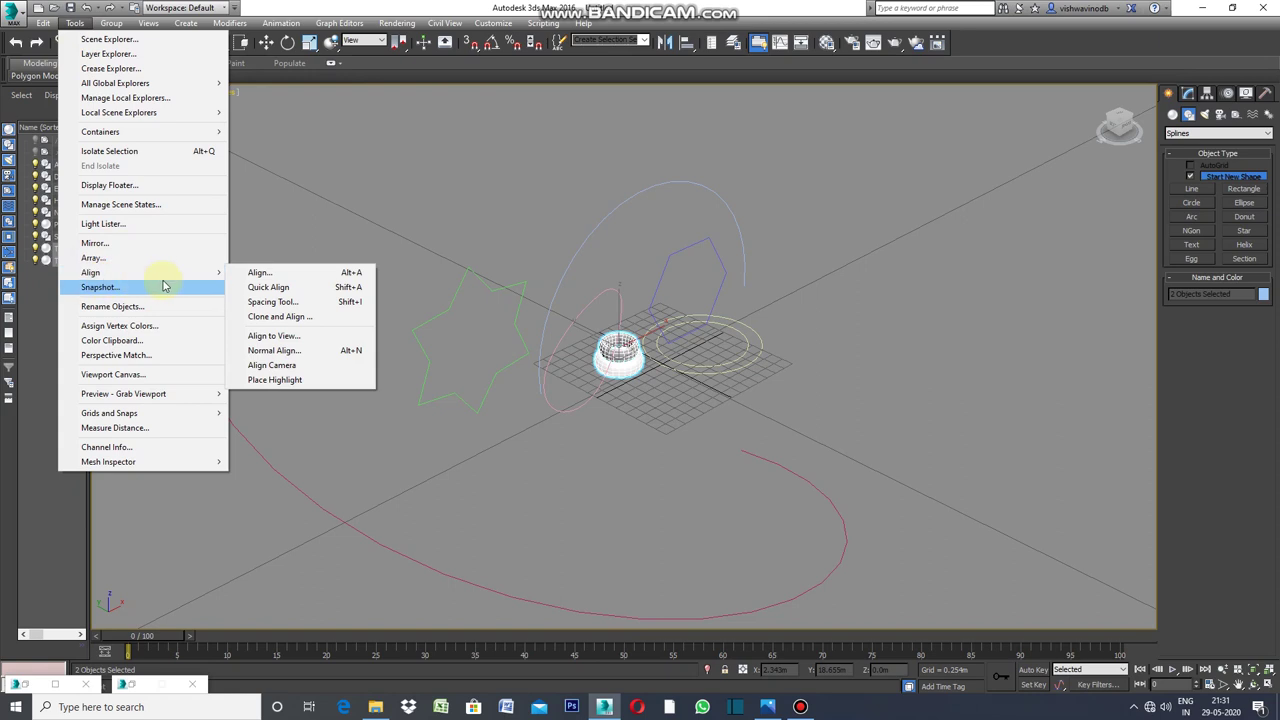
Space 150 torus instances along Helix001 with the Spacing Tool, about 0.176m apart.
{"action": "mouse_move", "coordinate": [90, 272]}
{"action": "left_click", "coordinate": [274, 302]}
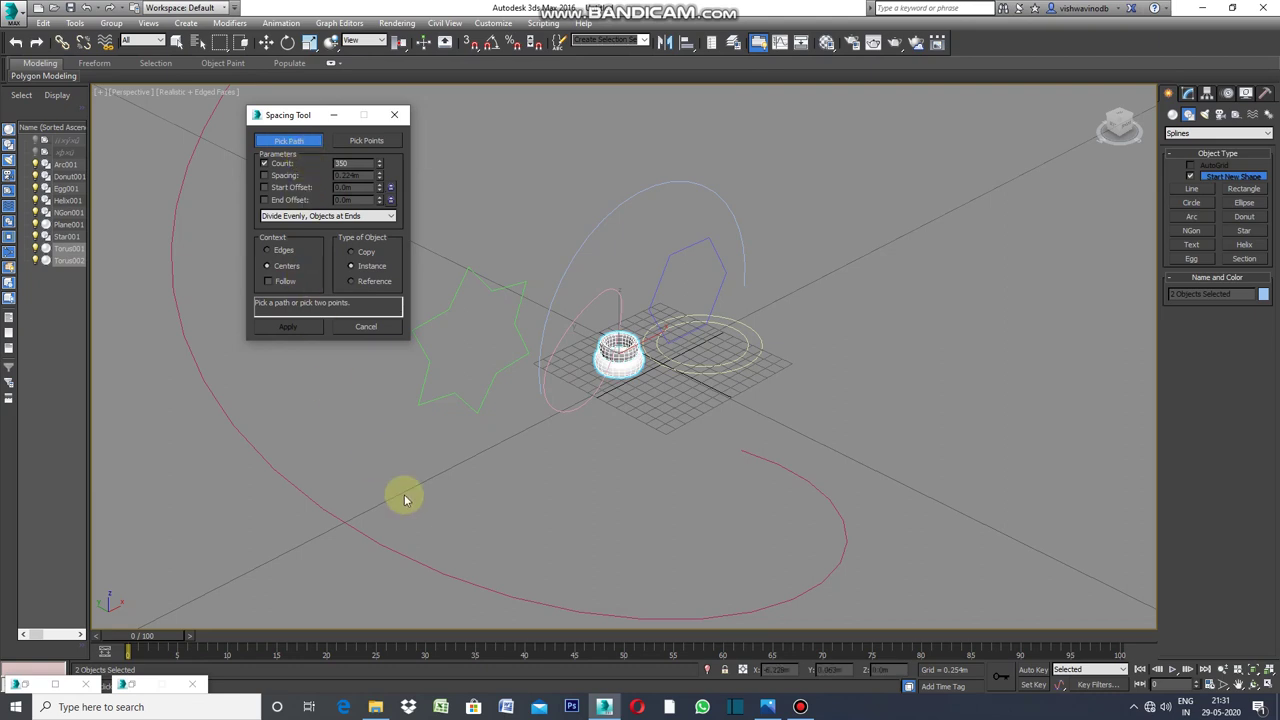
{"action": "left_click", "coordinate": [357, 529]}
{"action": "type", "text": "150"}
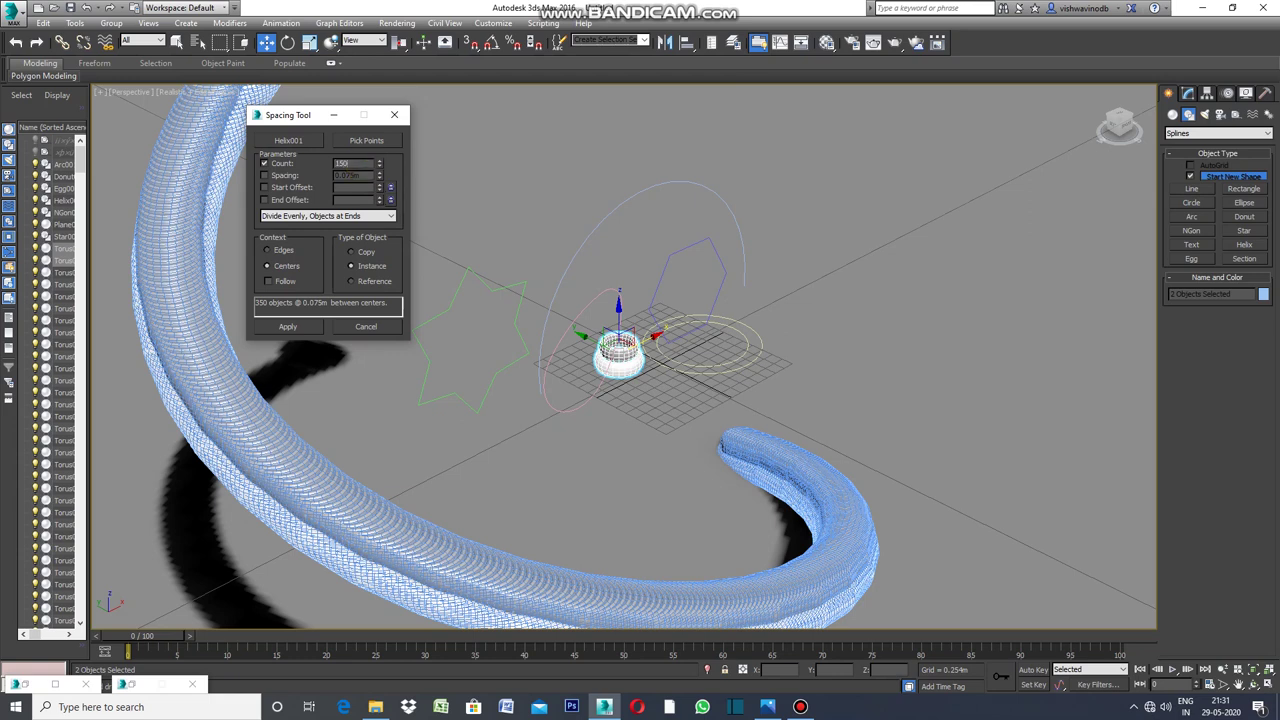
{"action": "key", "text": "Return"}
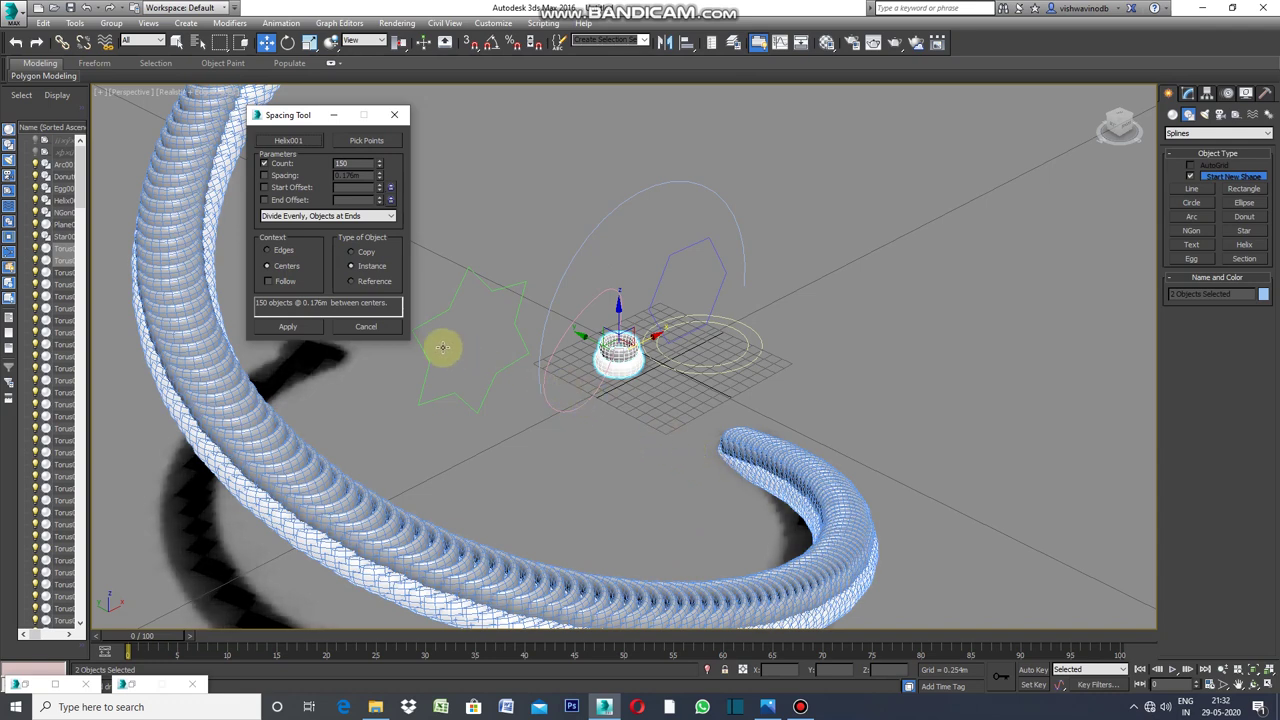
{"action": "left_click", "coordinate": [296, 331]}
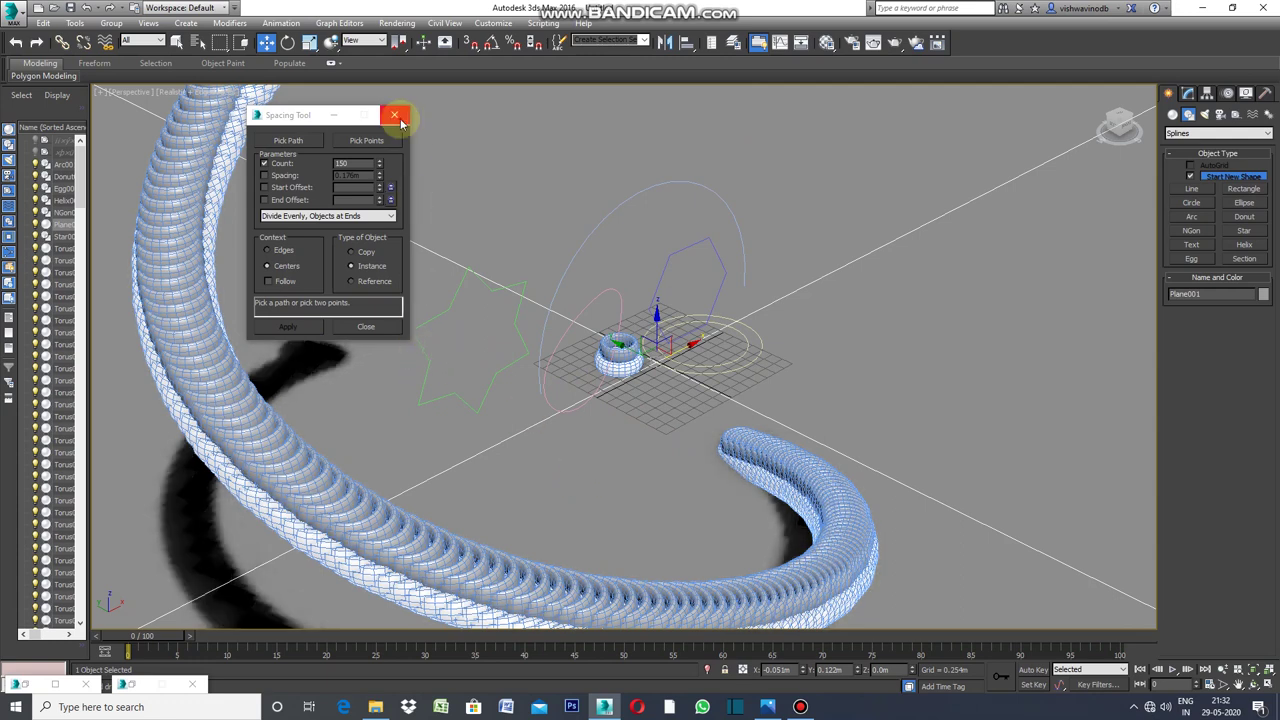
{"action": "left_click", "coordinate": [397, 116]}
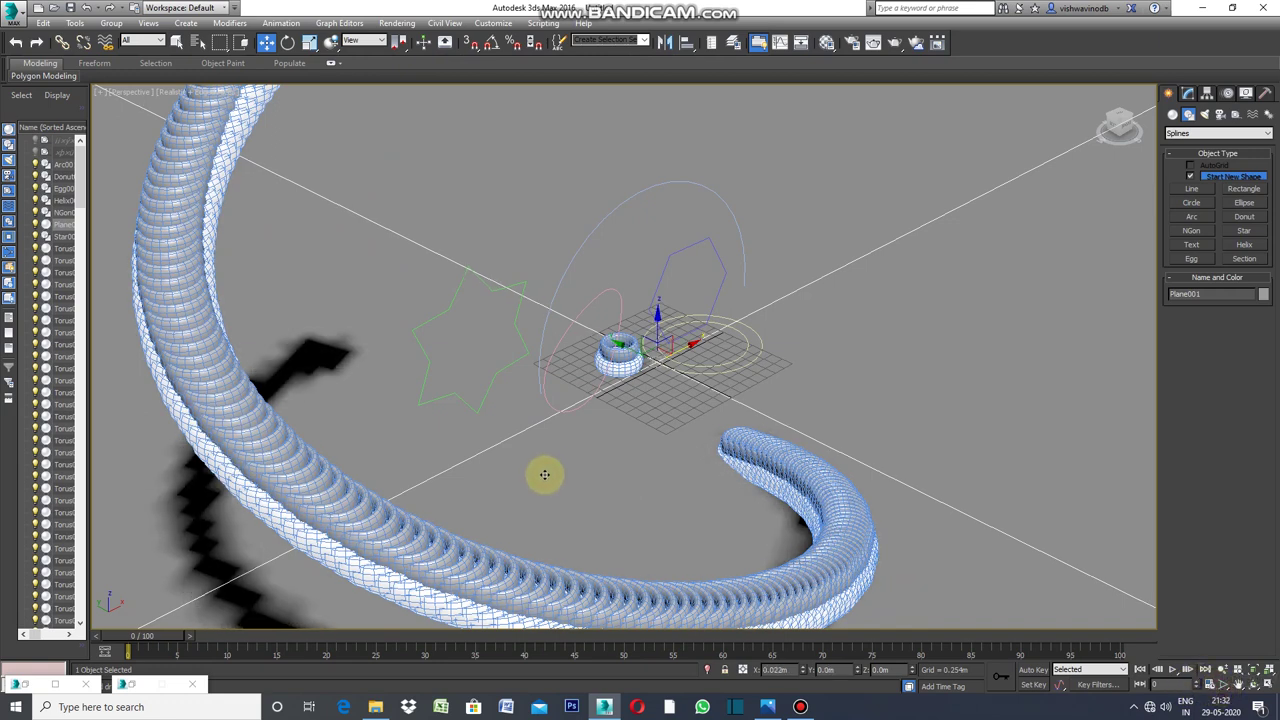
Pan and zoom the Perspective view to frame the whole coiled torus sculpture.
{"action": "left_click", "coordinate": [1224, 684]}
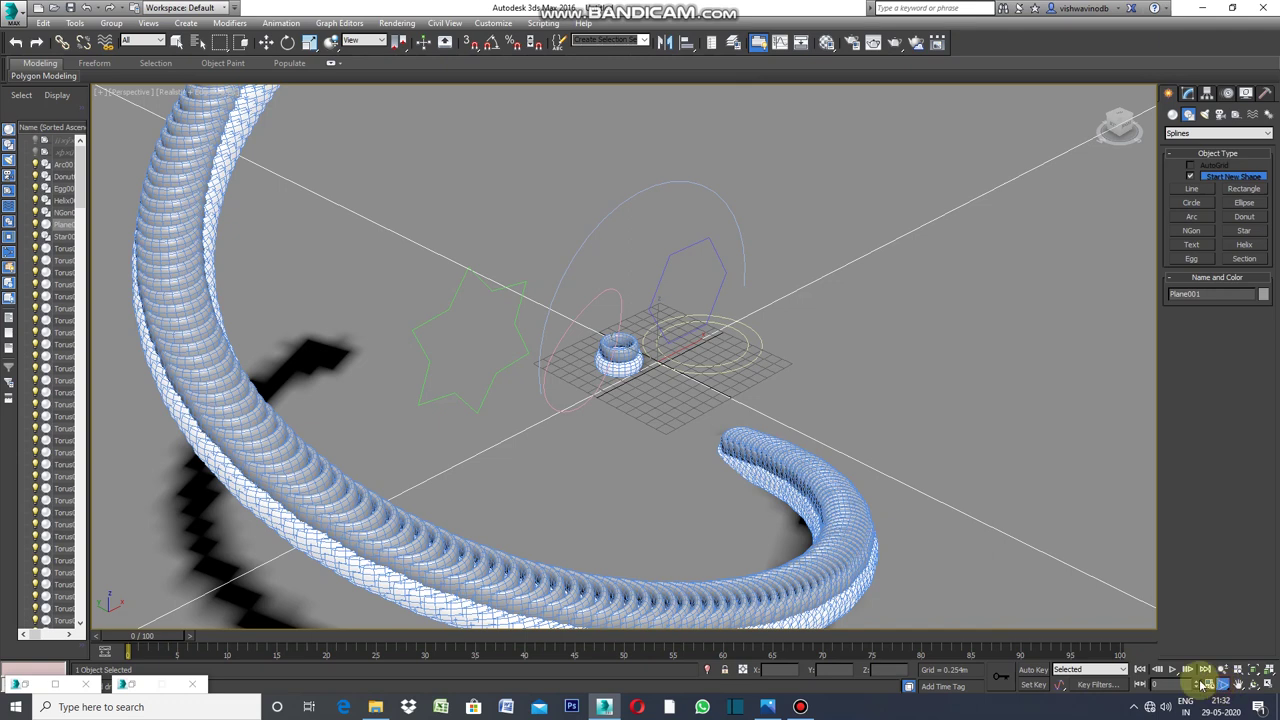
{"action": "left_click_drag", "start_coordinate": [637, 490], "coordinate": [677, 562]}
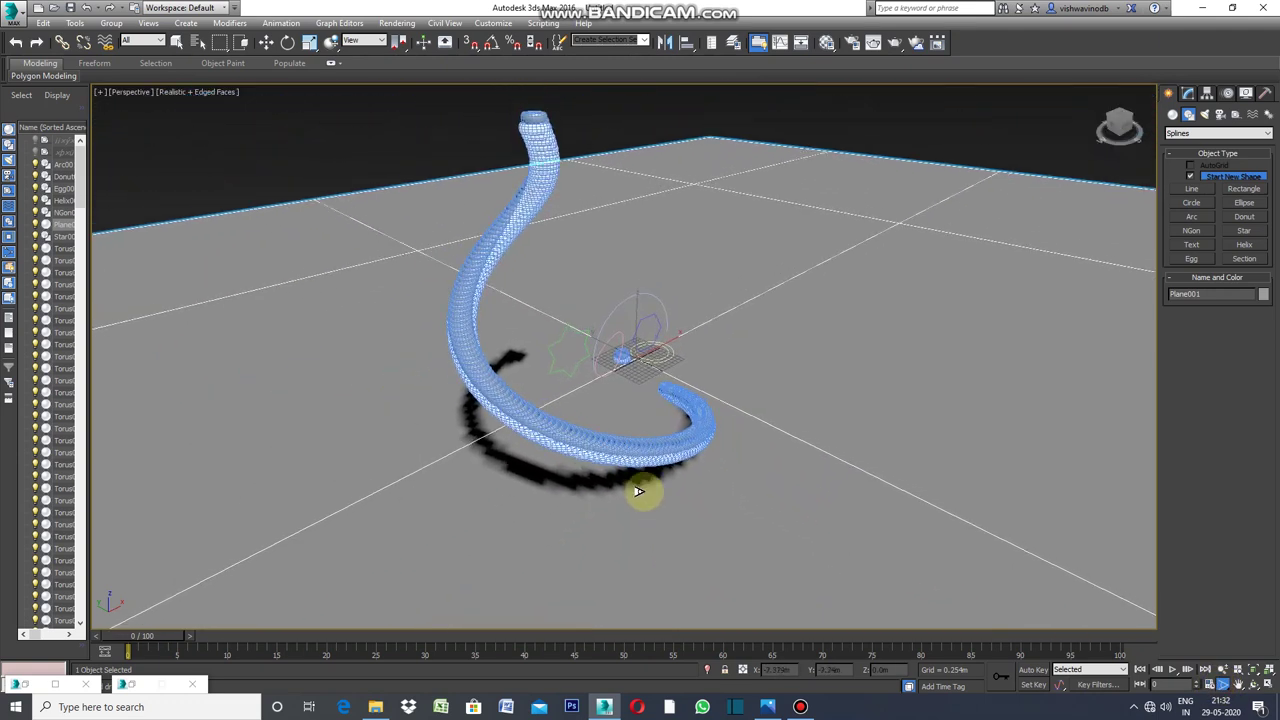
{"action": "scroll", "coordinate": [505, 252], "scroll_direction": "up", "scroll_amount": 5}
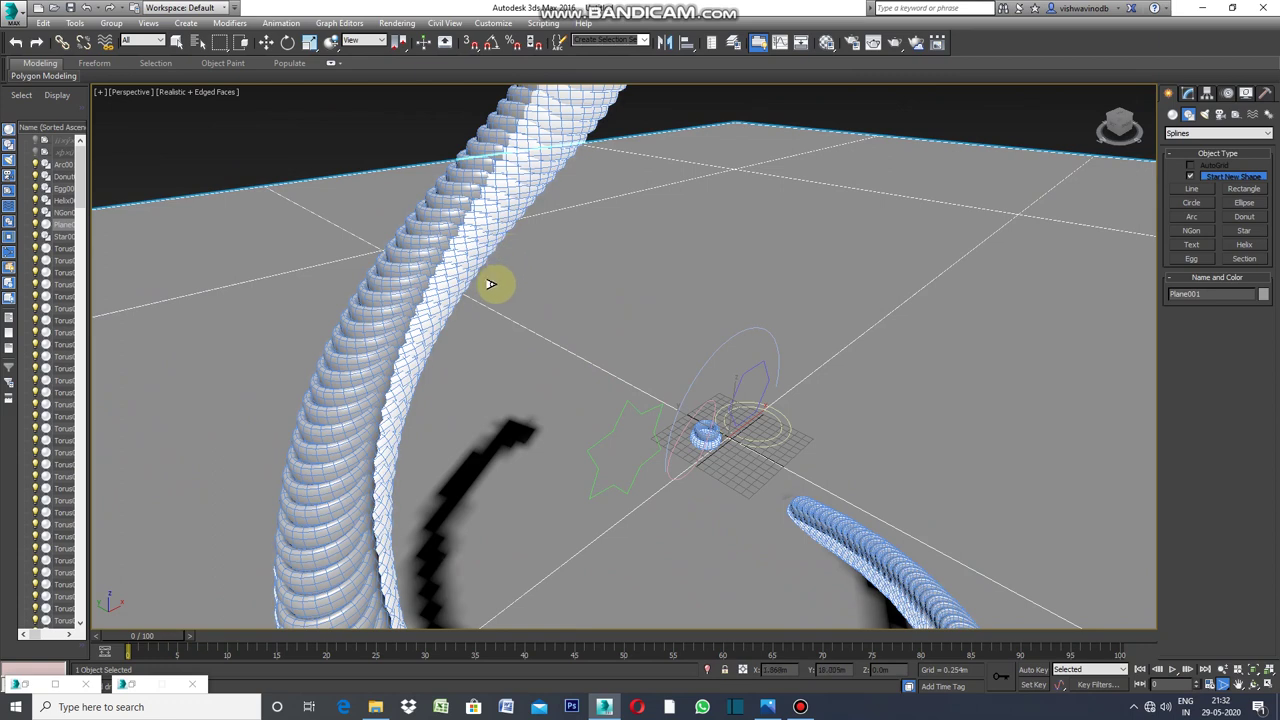
{"action": "scroll", "coordinate": [491, 285], "scroll_direction": "down", "scroll_amount": 5}
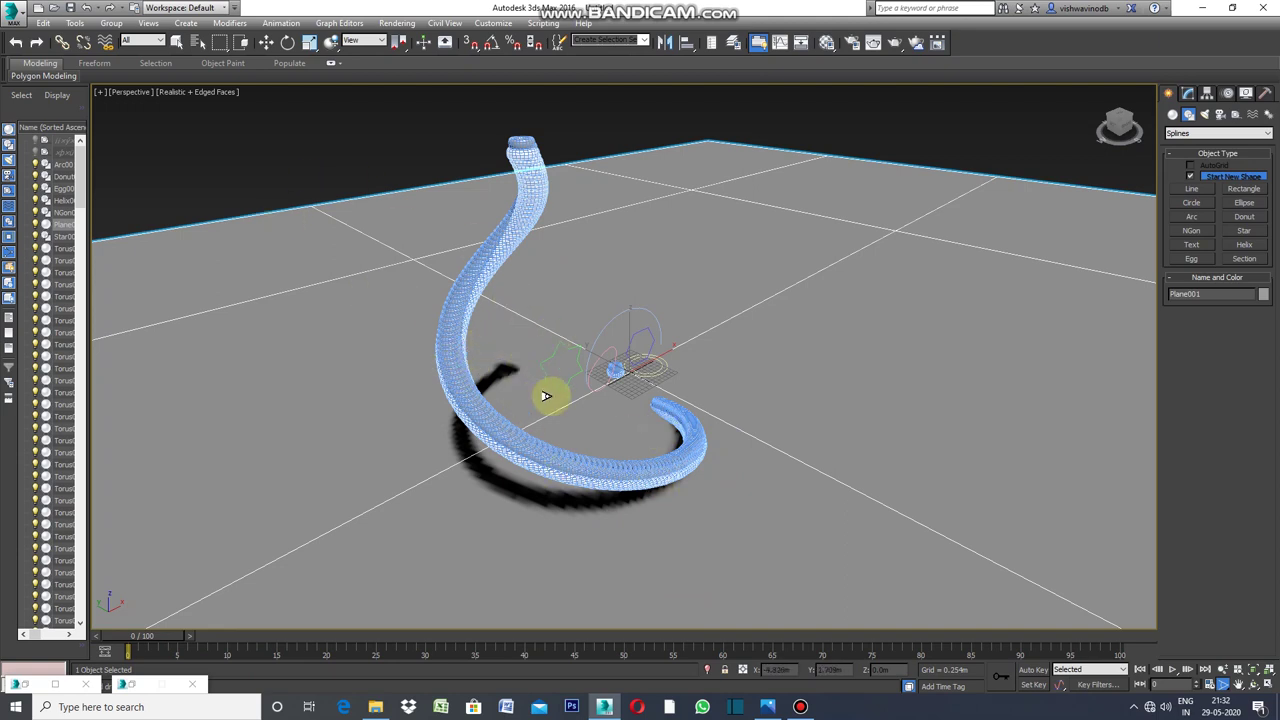
{"action": "scroll", "coordinate": [572, 396], "scroll_direction": "up", "scroll_amount": 4}
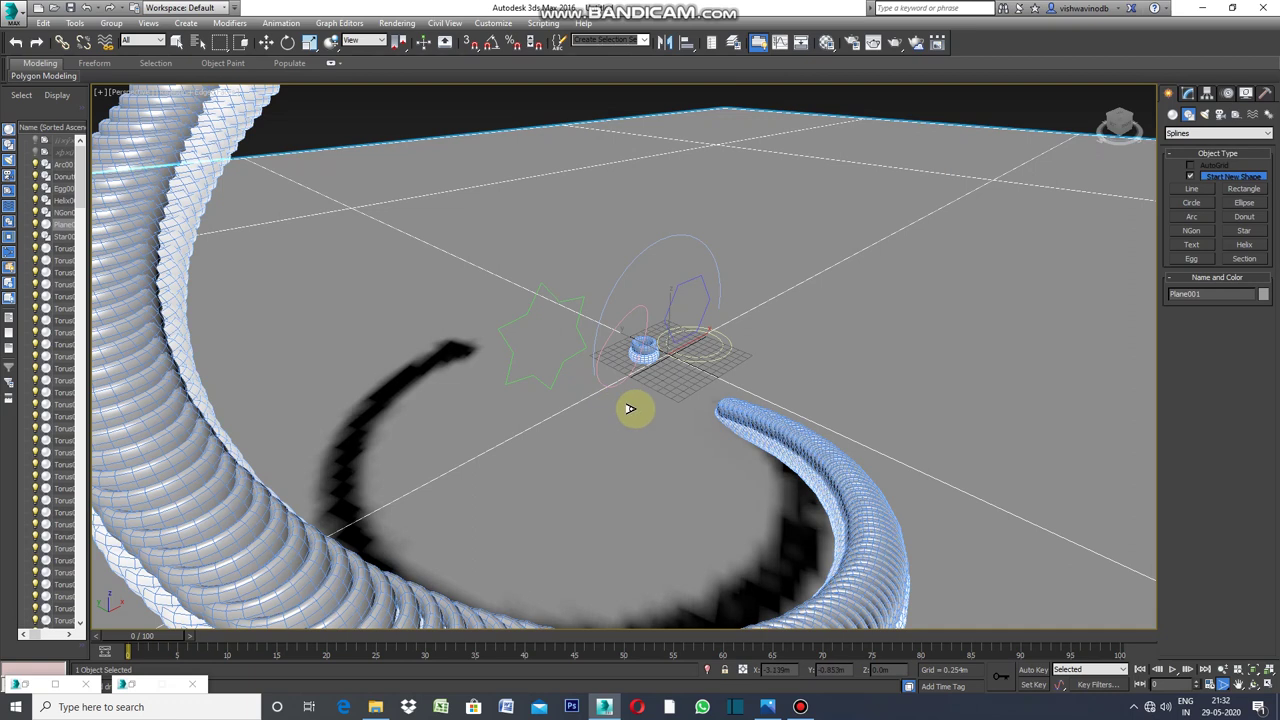
Return to four viewports and drag-select the two source tori in the Front view.
{"action": "left_click", "coordinate": [103, 99]}
{"action": "left_click", "coordinate": [125, 106]}
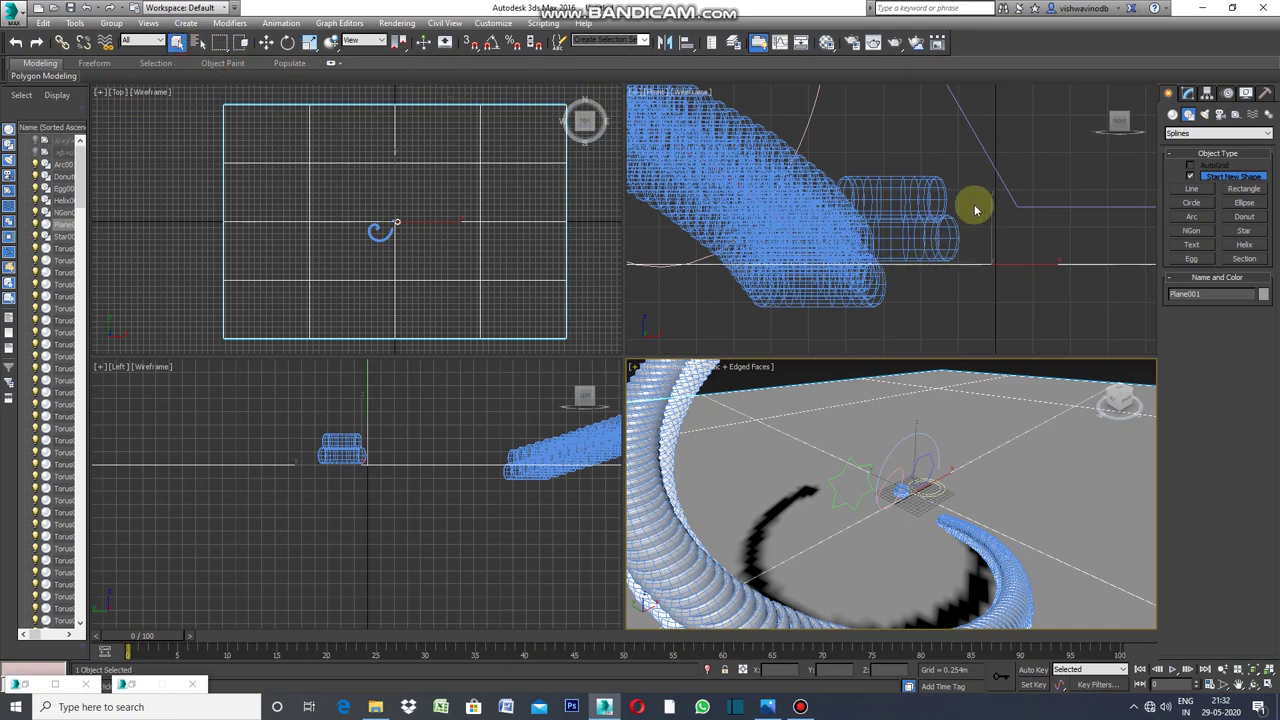
{"action": "left_click_drag", "start_coordinate": [955, 210], "coordinate": [910, 245]}
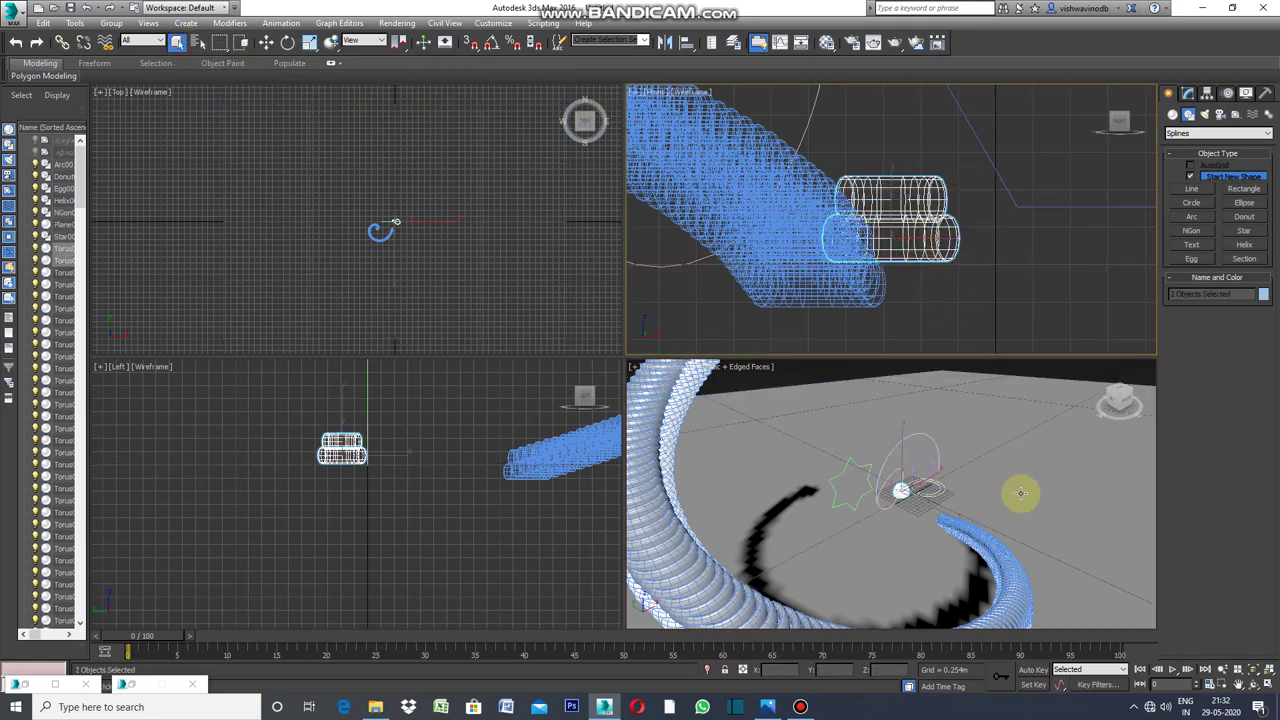
Maximize the Perspective view, open the Spacing Tool and pick Star001 as the path.
{"action": "left_click", "coordinate": [635, 370]}
{"action": "left_click", "coordinate": [635, 370]}
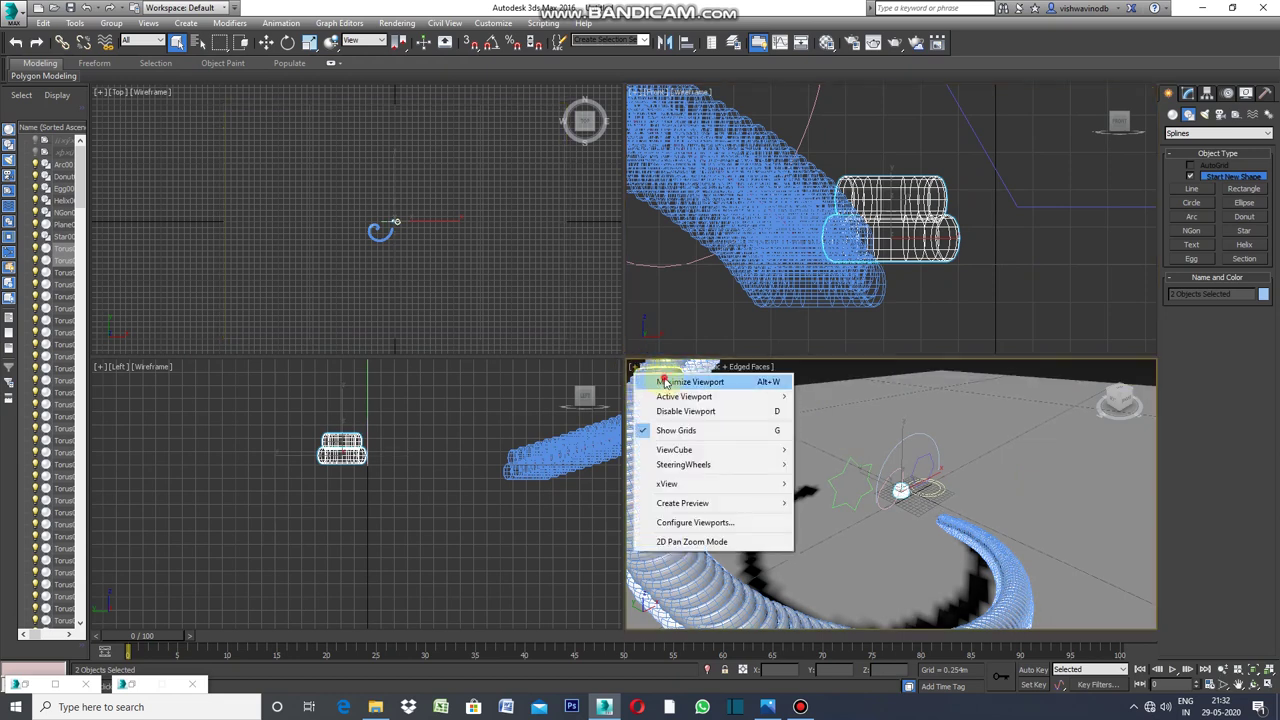
{"action": "left_click", "coordinate": [665, 376]}
{"action": "scroll", "coordinate": [640, 349], "scroll_direction": "up", "scroll_amount": 5}
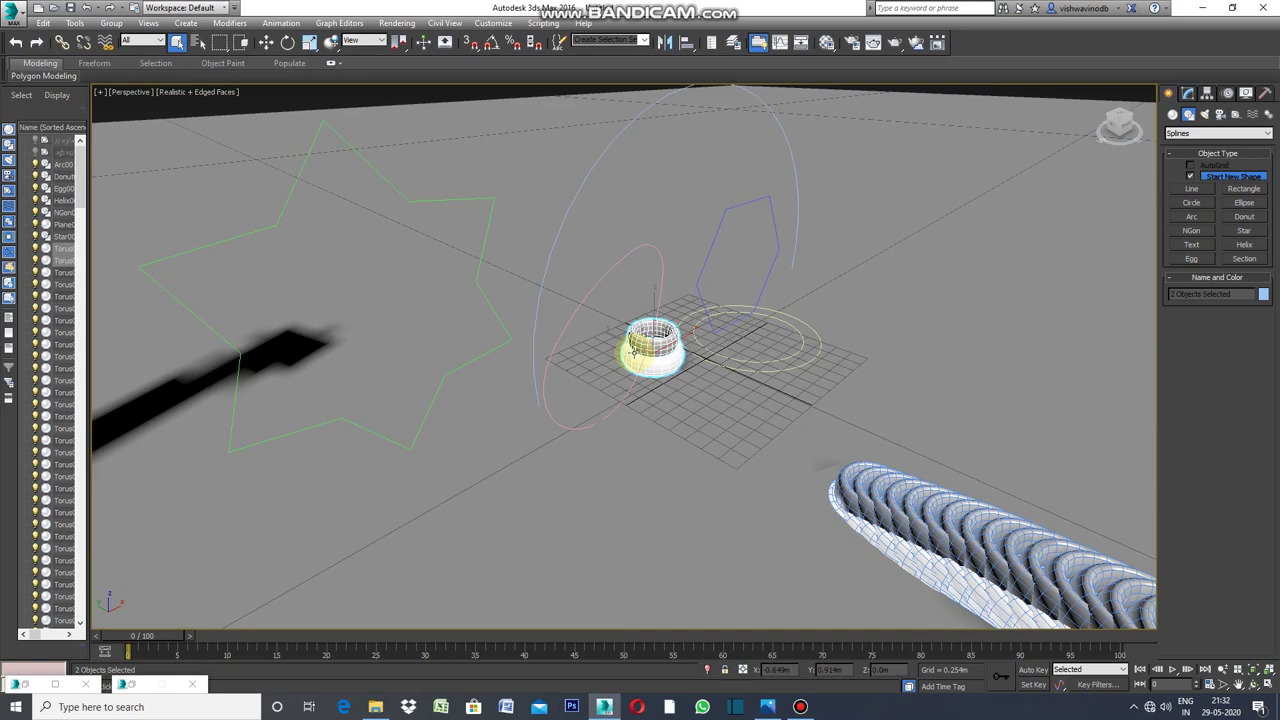
{"action": "left_click", "coordinate": [75, 22]}
{"action": "left_click", "coordinate": [268, 297]}
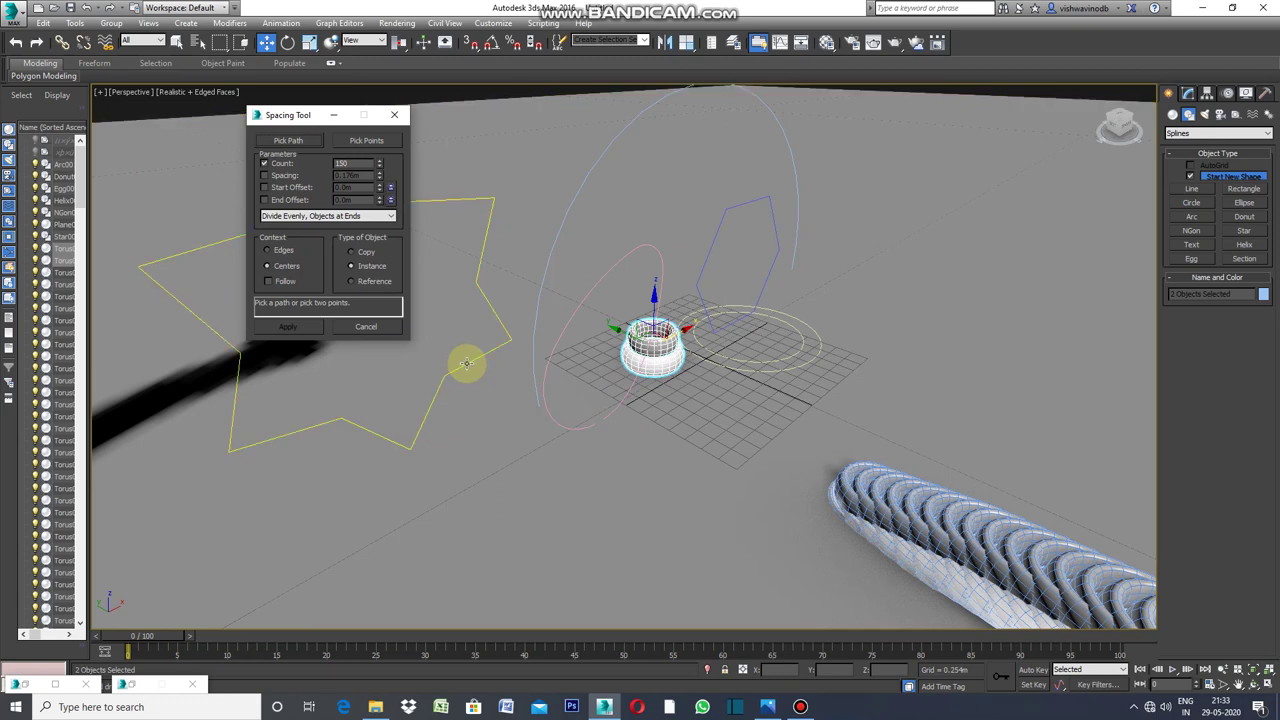
{"action": "left_click", "coordinate": [288, 140]}
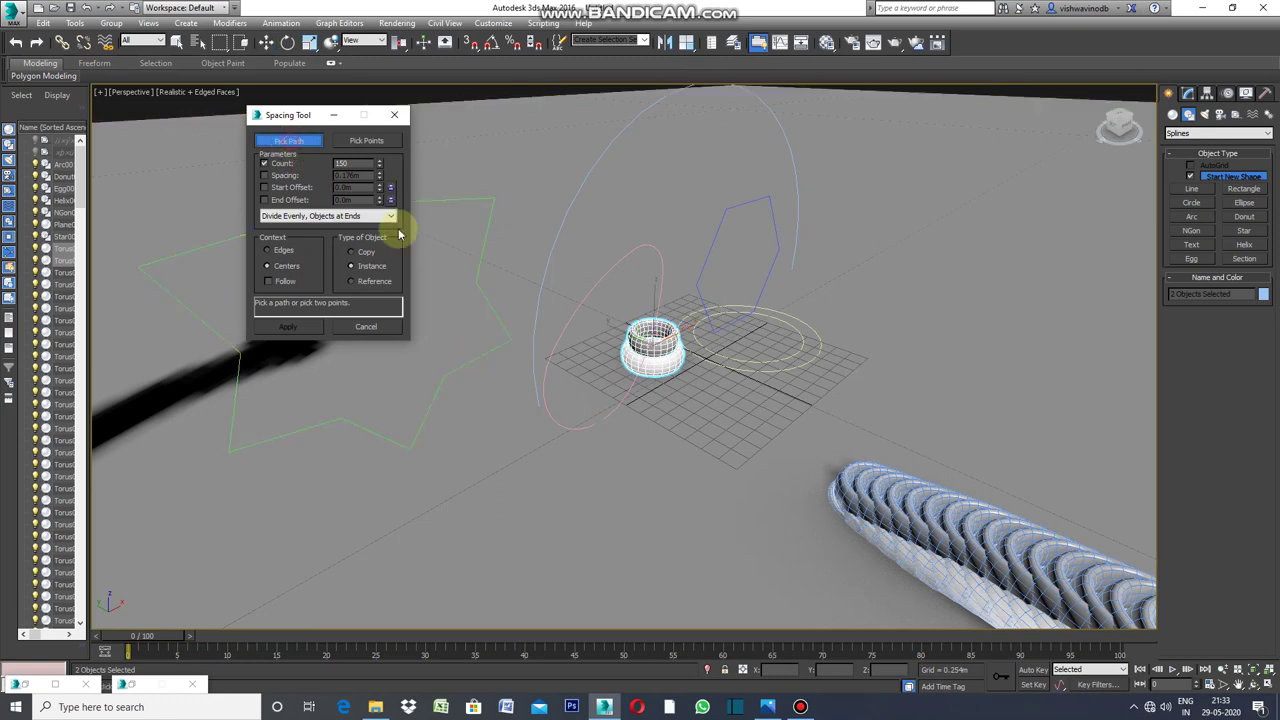
{"action": "left_click", "coordinate": [486, 298]}
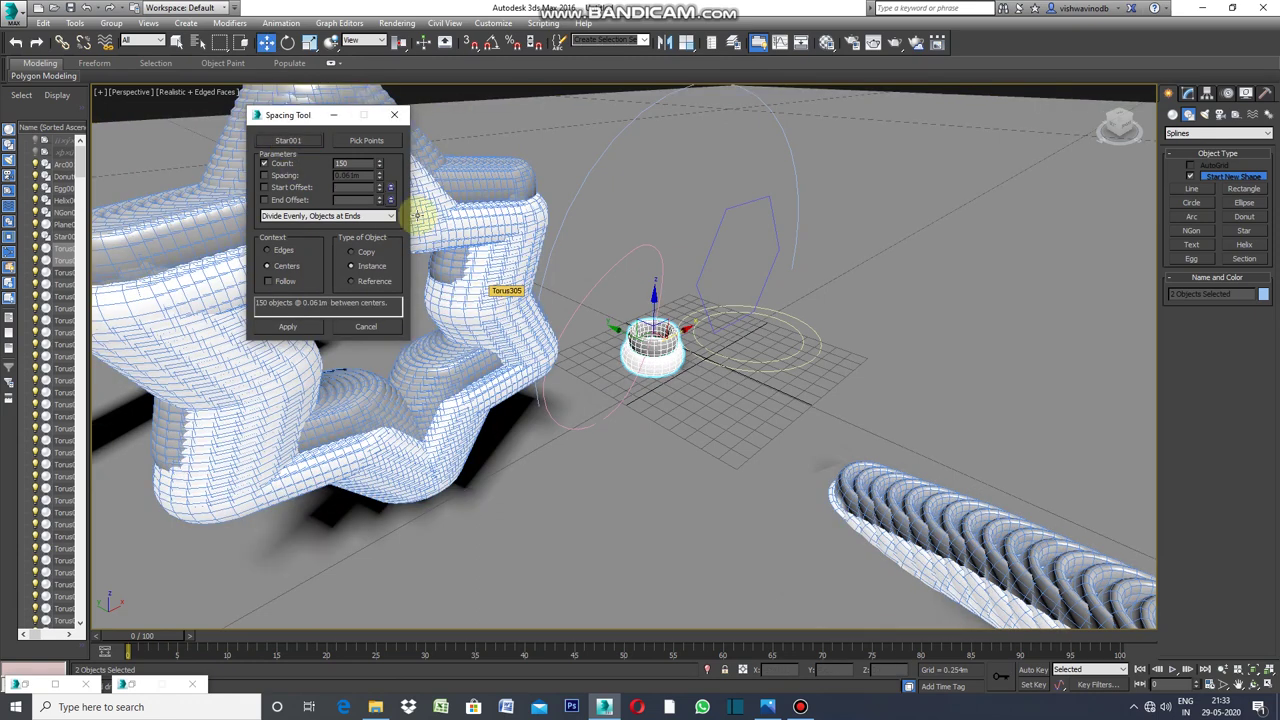
{"action": "left_click_drag", "start_coordinate": [288, 115], "coordinate": [604, 413]}
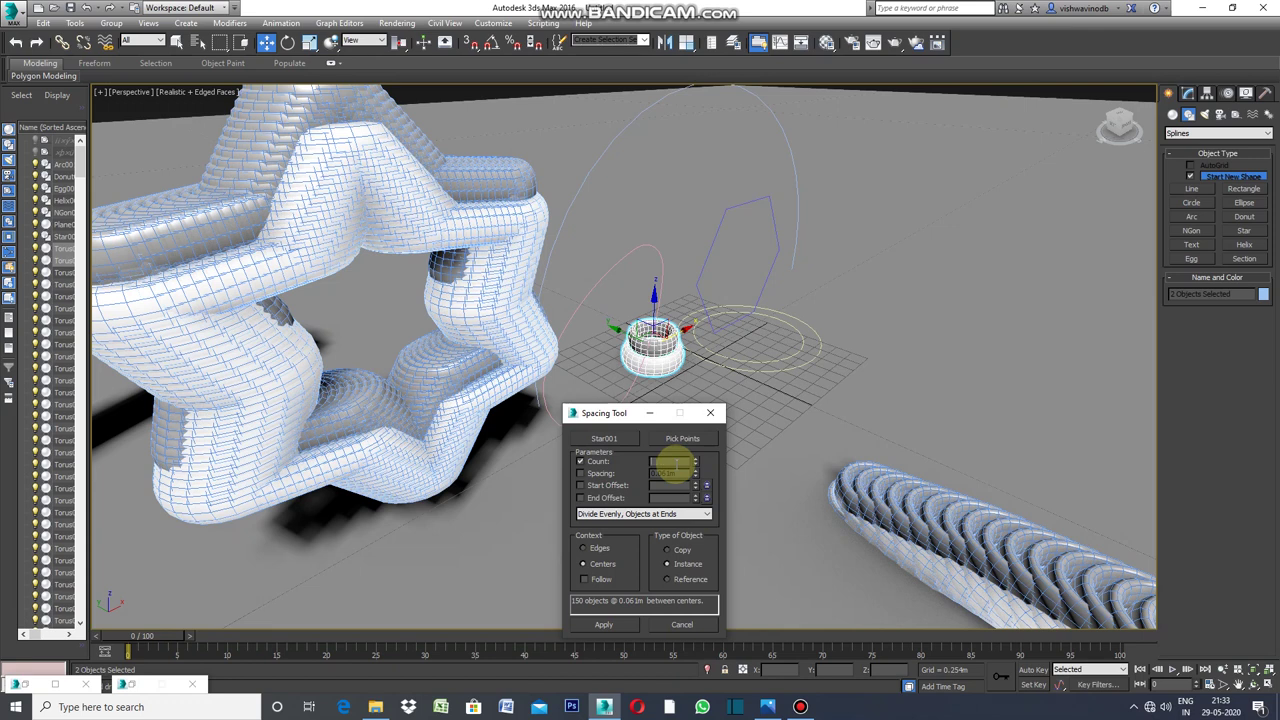
{"action": "type", "text": "25"}
Try counts of 25 and 250, then apply 125 torus instances along the star.
{"action": "key", "text": "Return"}
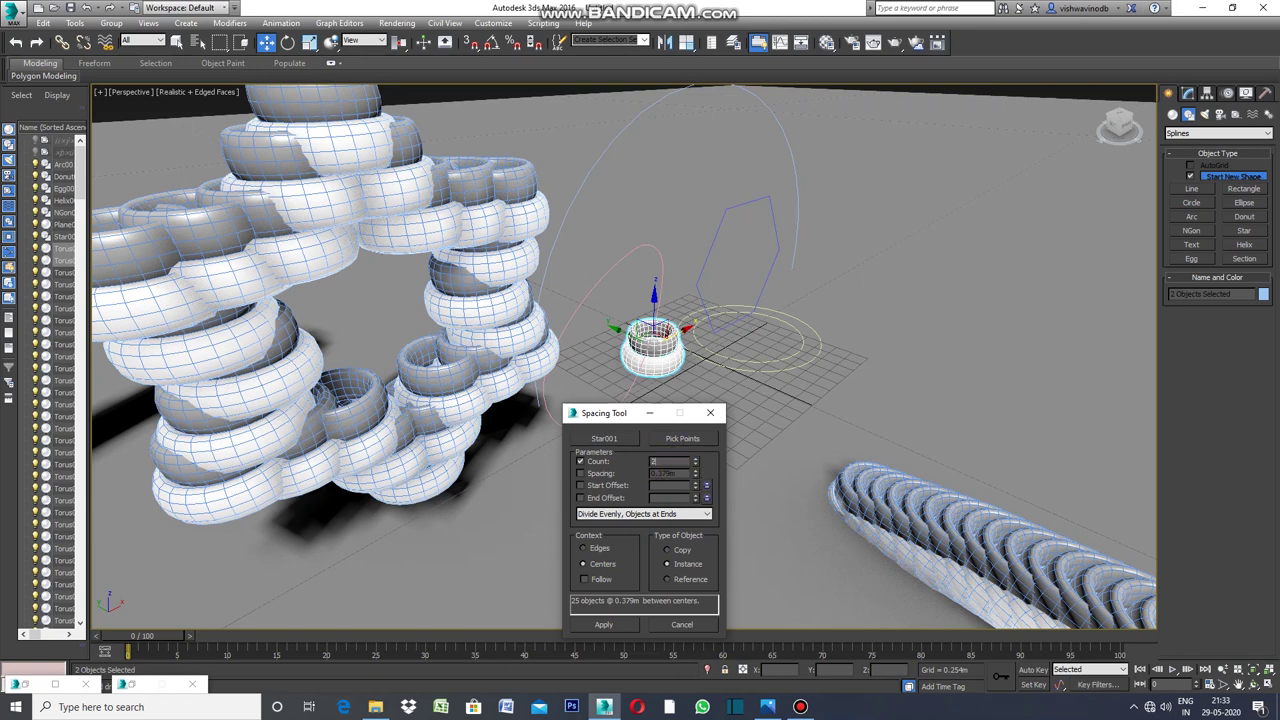
{"action": "type", "text": "50"}
{"action": "key", "text": "Return"}
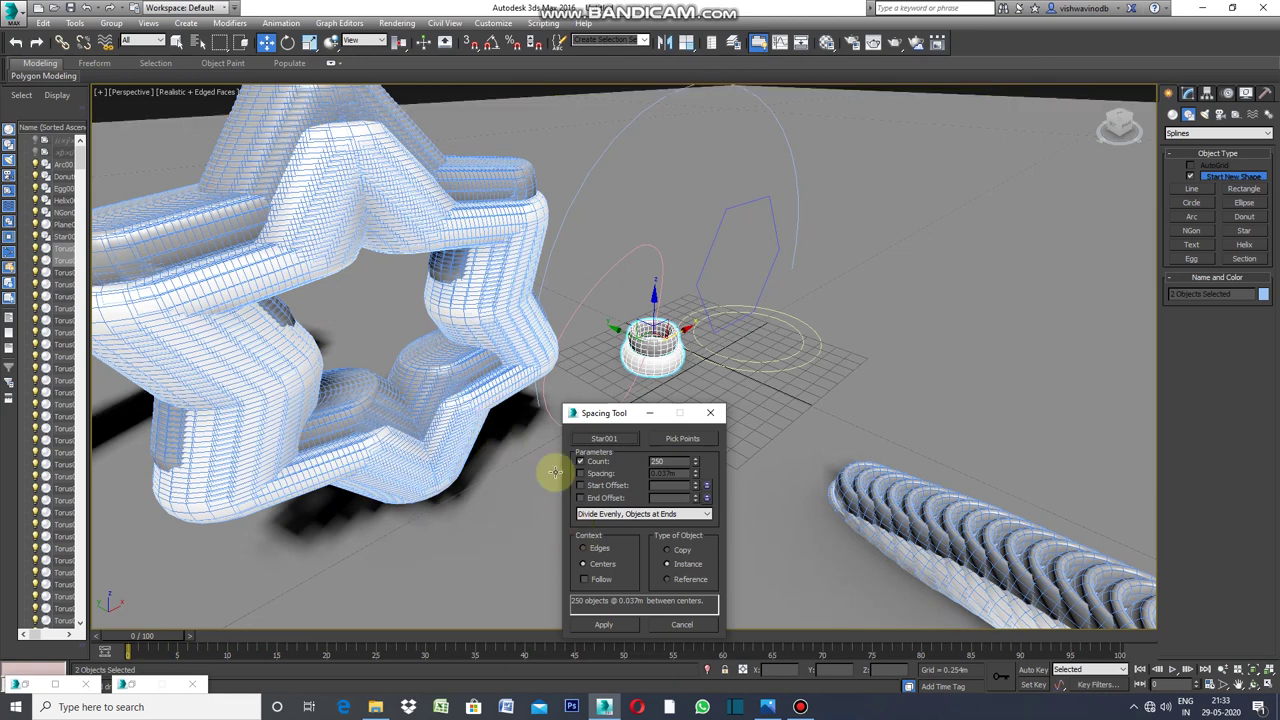
{"action": "double_click", "coordinate": [665, 462]}
{"action": "type", "text": "125"}
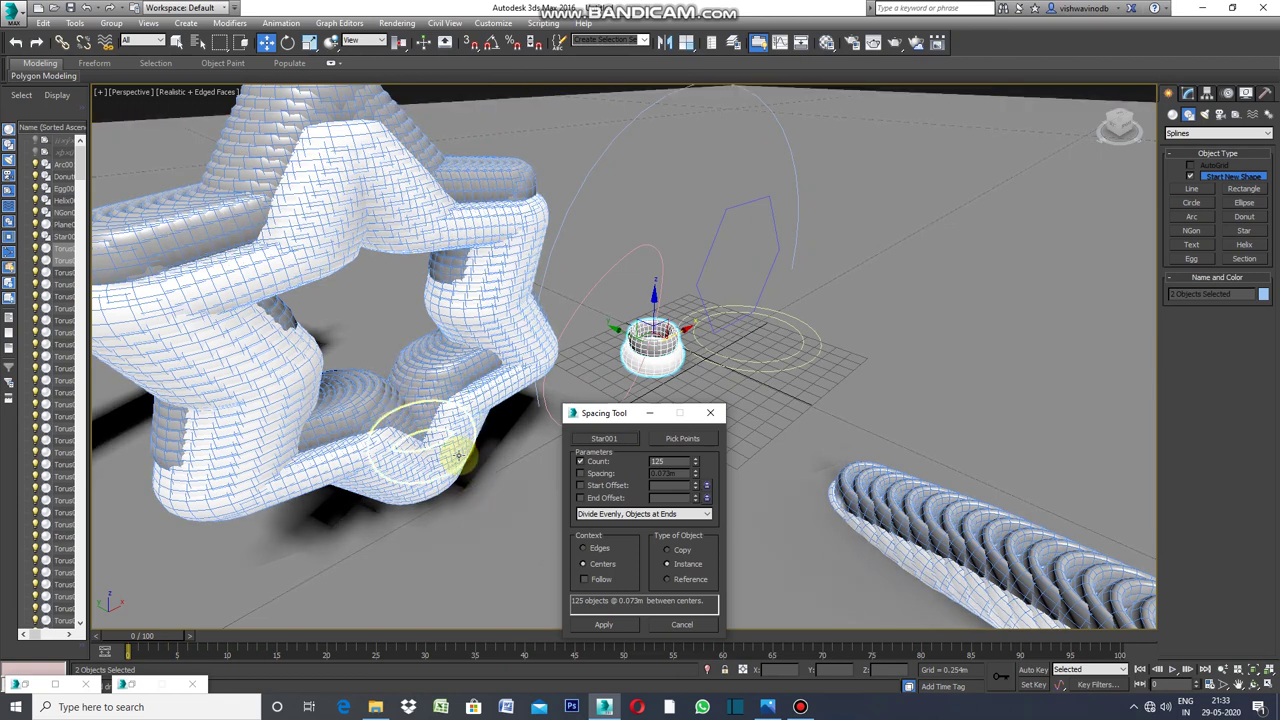
{"action": "left_click", "coordinate": [604, 625]}
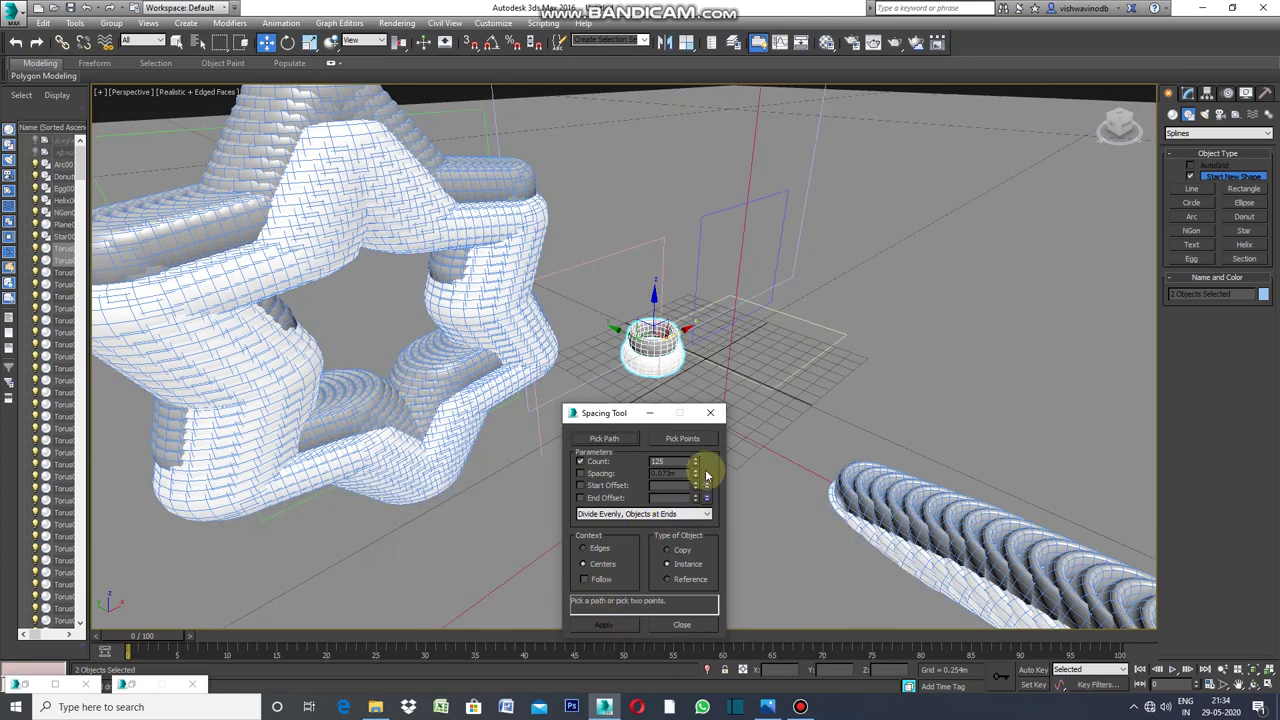
Close the Spacing Tool and zoom out and back in to inspect the star of tori.
{"action": "left_click", "coordinate": [710, 413]}
{"action": "scroll", "coordinate": [697, 491], "scroll_direction": "down", "scroll_amount": 3}
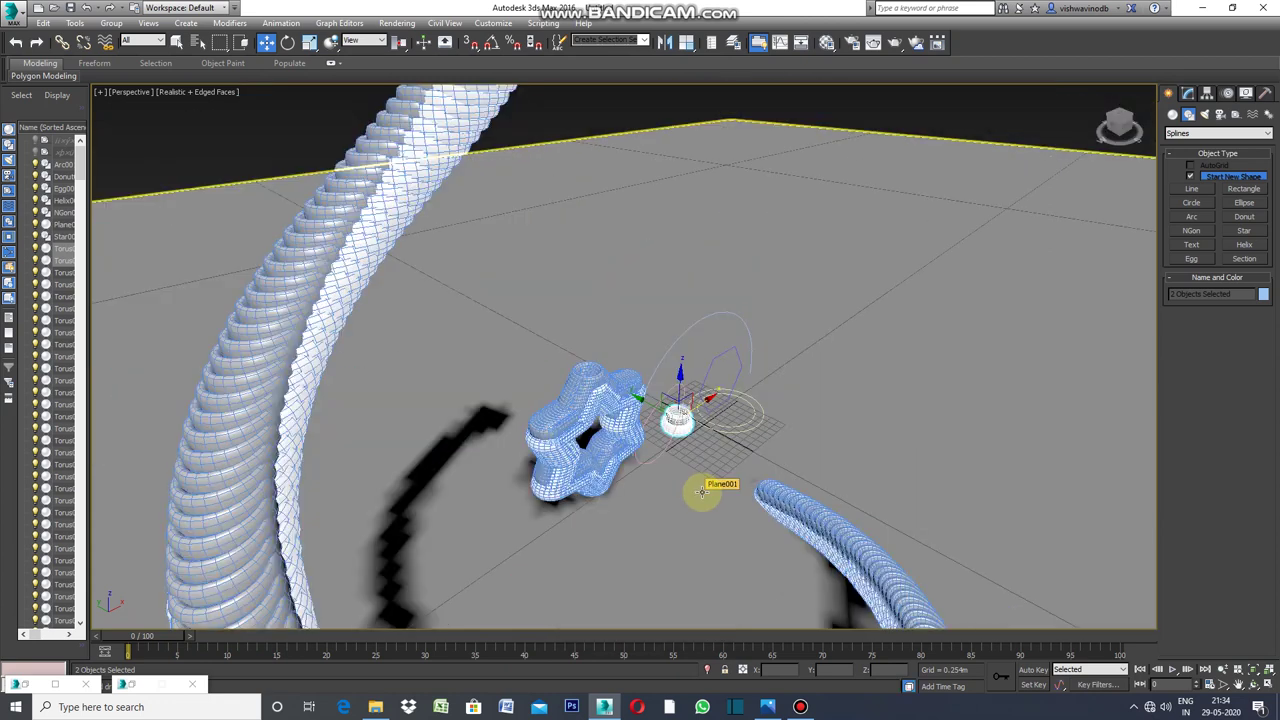
{"action": "scroll", "coordinate": [605, 440], "scroll_direction": "down", "scroll_amount": 3}
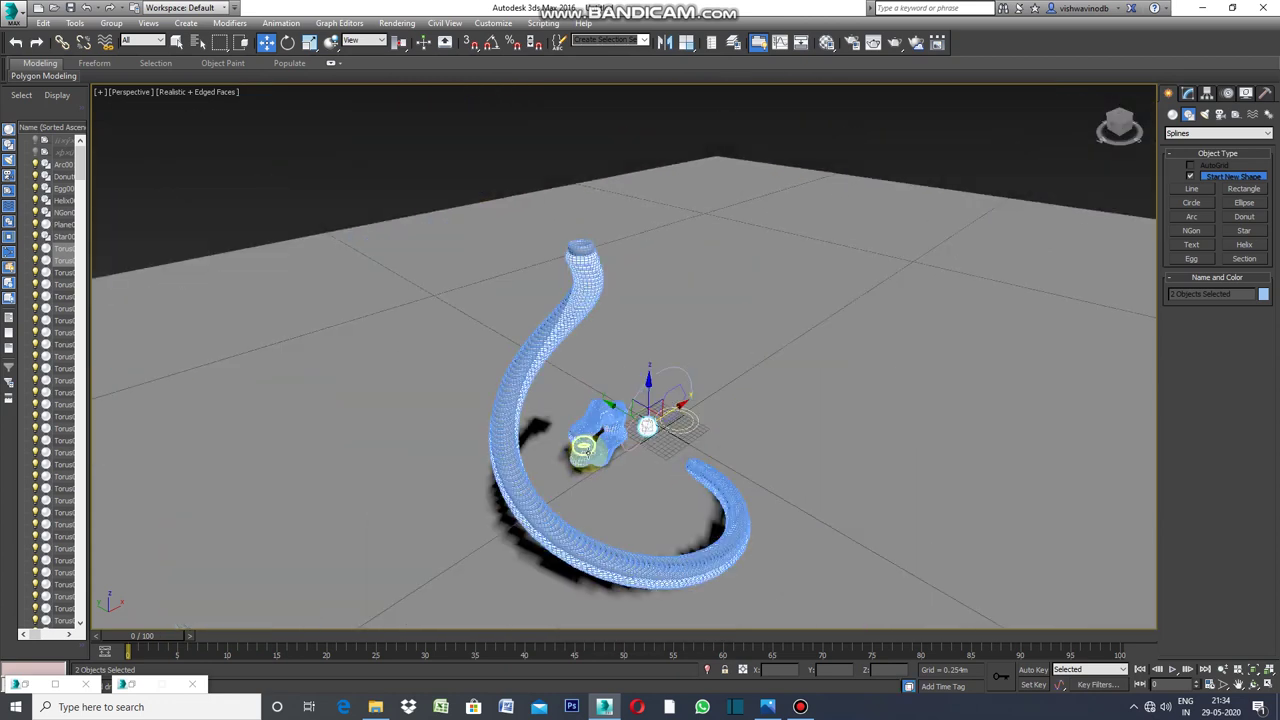
{"action": "scroll", "coordinate": [583, 450], "scroll_direction": "up", "scroll_amount": 3}
{"action": "scroll", "coordinate": [598, 450], "scroll_direction": "up", "scroll_amount": 3}
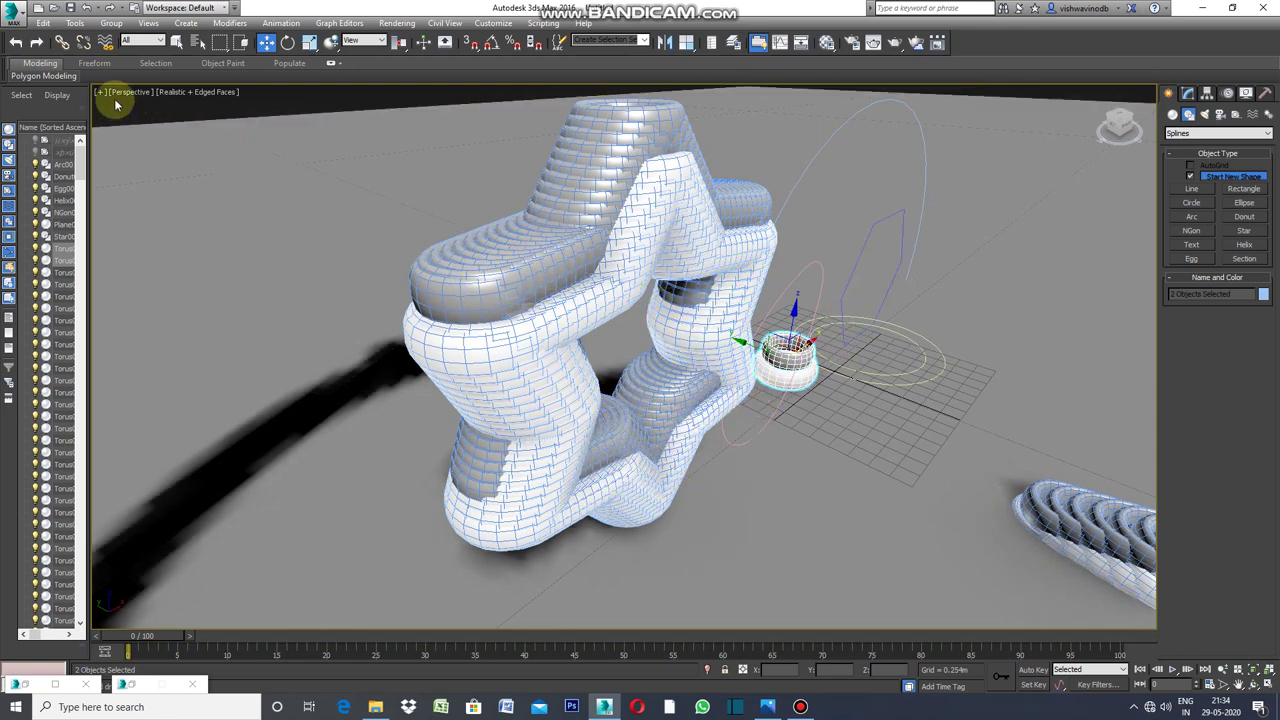
Reopen the Spacing Tool and apply 125 torus instances along Arc001, spaced 0.075m apart.
{"action": "left_click", "coordinate": [80, 28]}
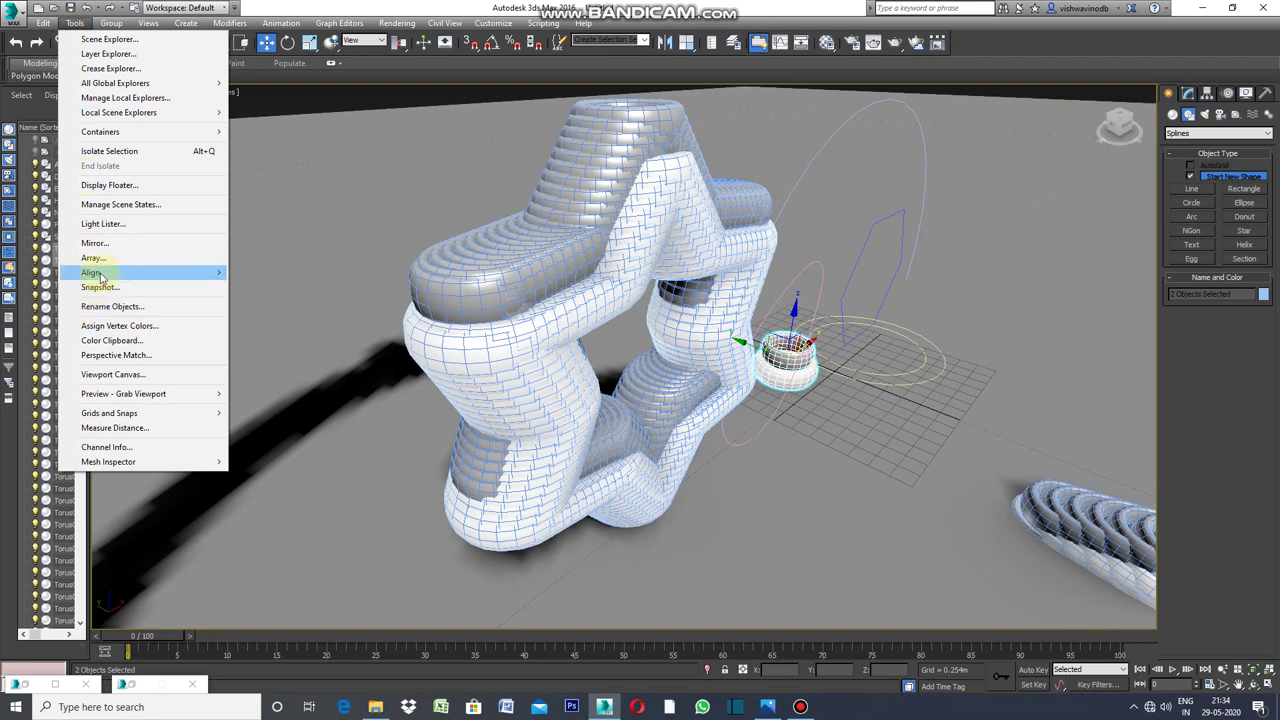
{"action": "mouse_move", "coordinate": [92, 272]}
{"action": "left_click", "coordinate": [290, 305]}
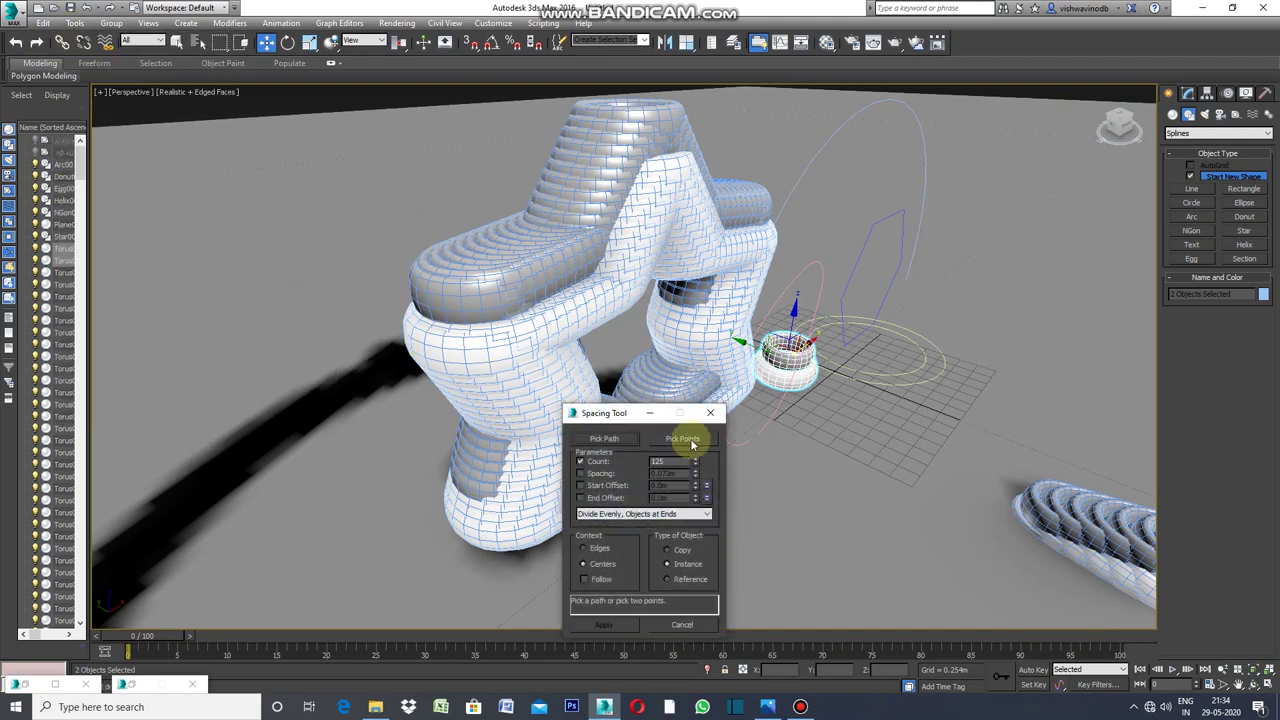
{"action": "left_click", "coordinate": [887, 390]}
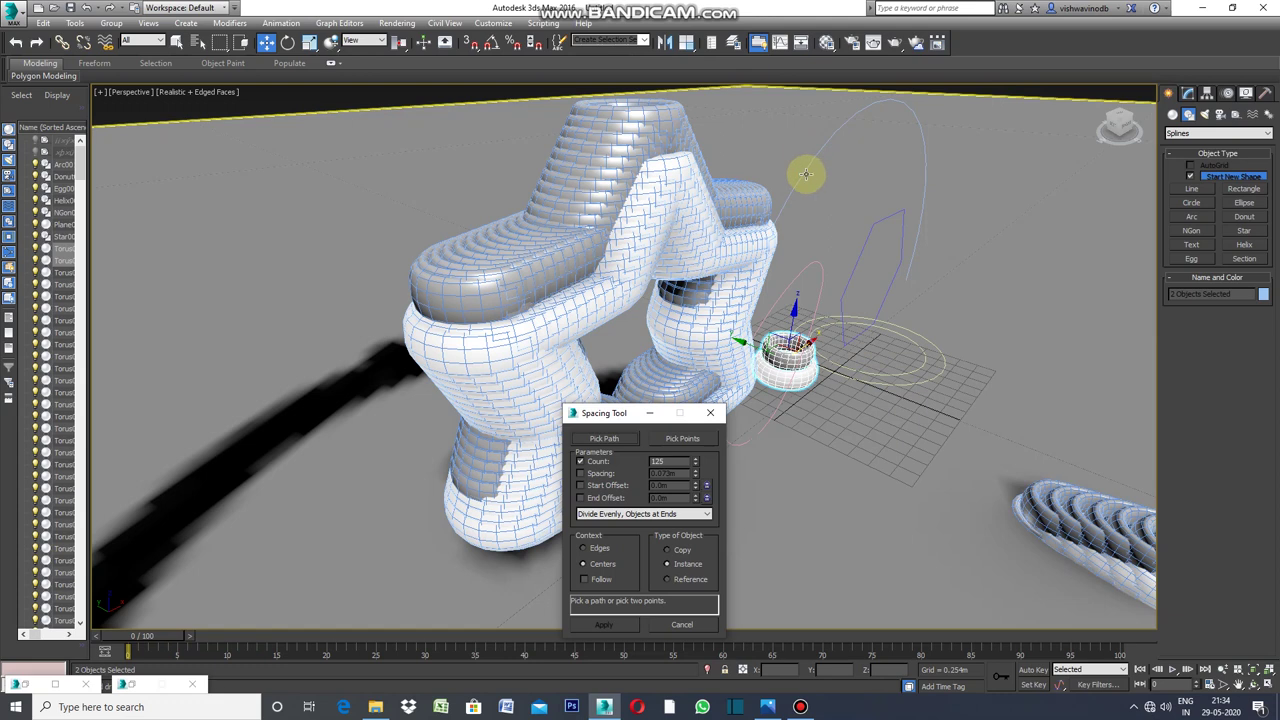
{"action": "left_click", "coordinate": [604, 438]}
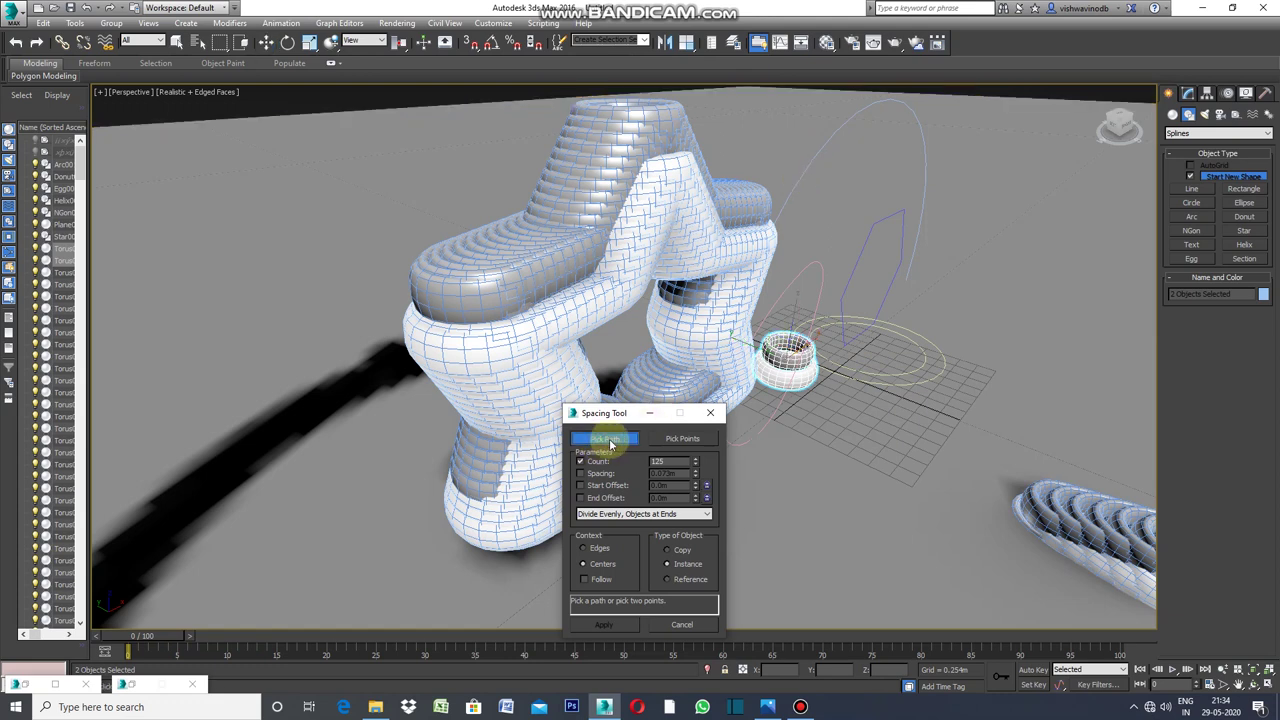
{"action": "left_click", "coordinate": [802, 171]}
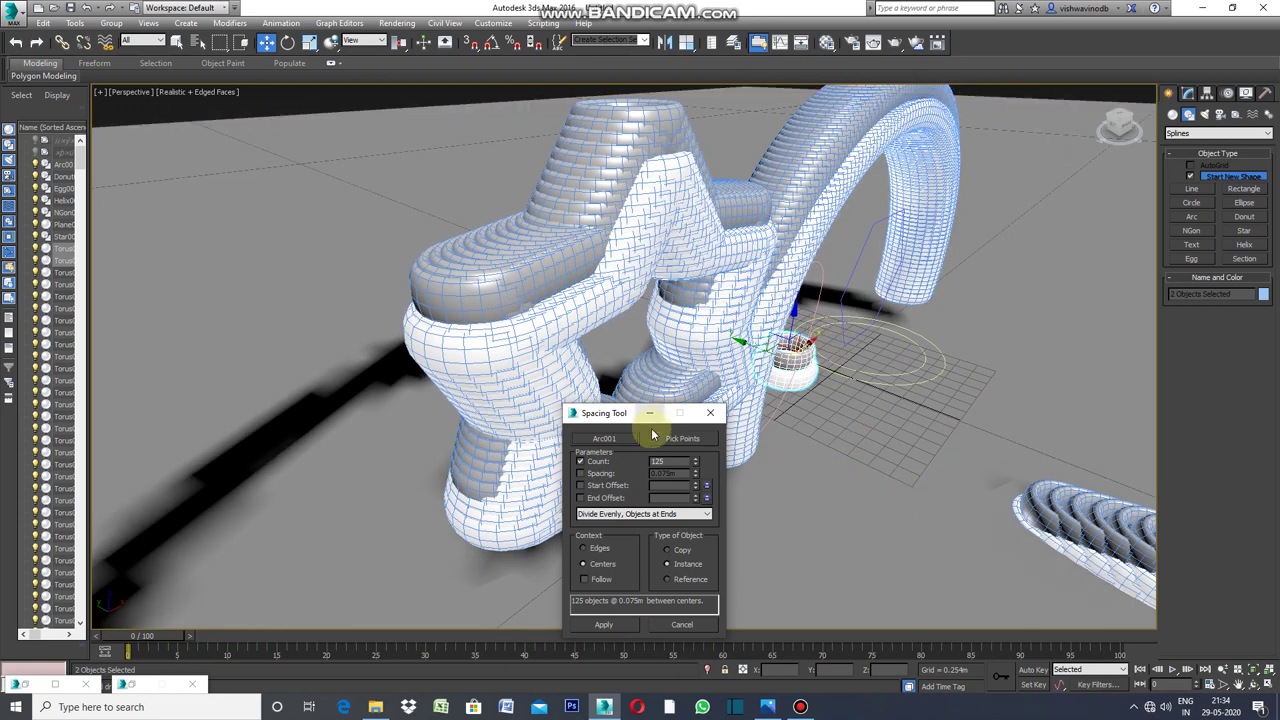
{"action": "left_click", "coordinate": [608, 626]}
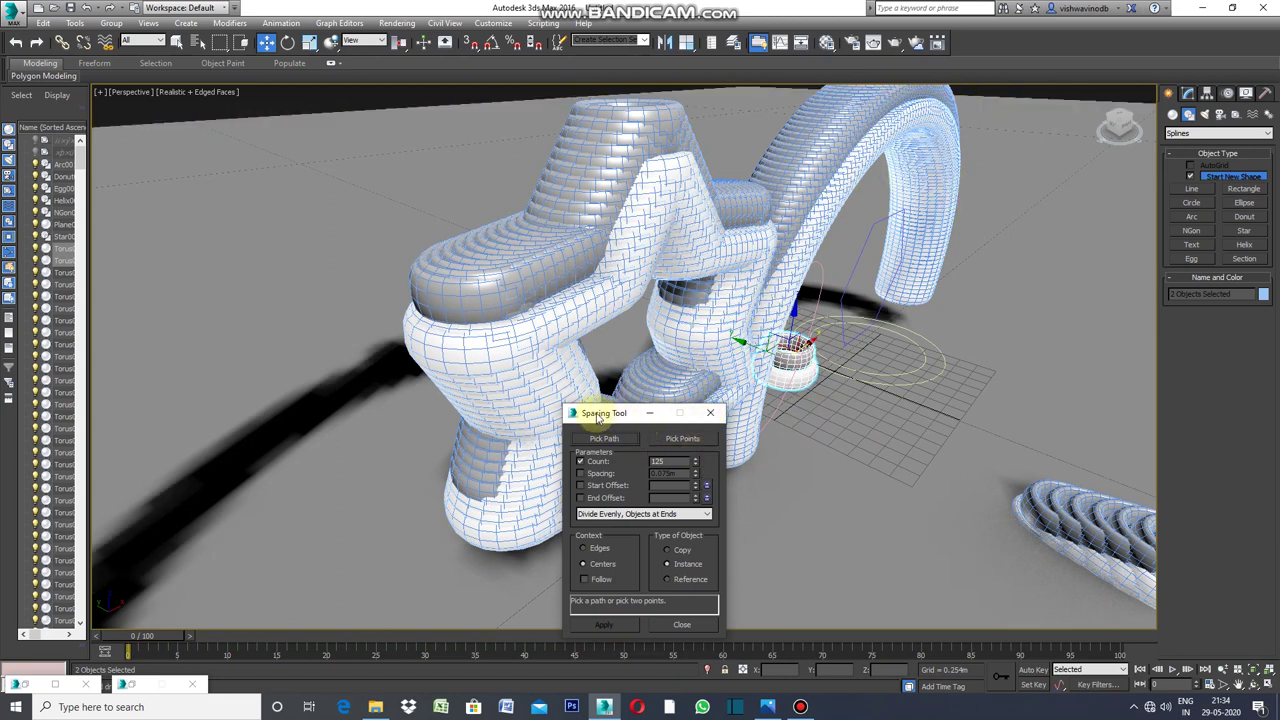
Close the Spacing Tool, leaving the arc of tori arching over the star sculpture.
{"action": "left_click_drag", "start_coordinate": [598, 418], "coordinate": [532, 308]}
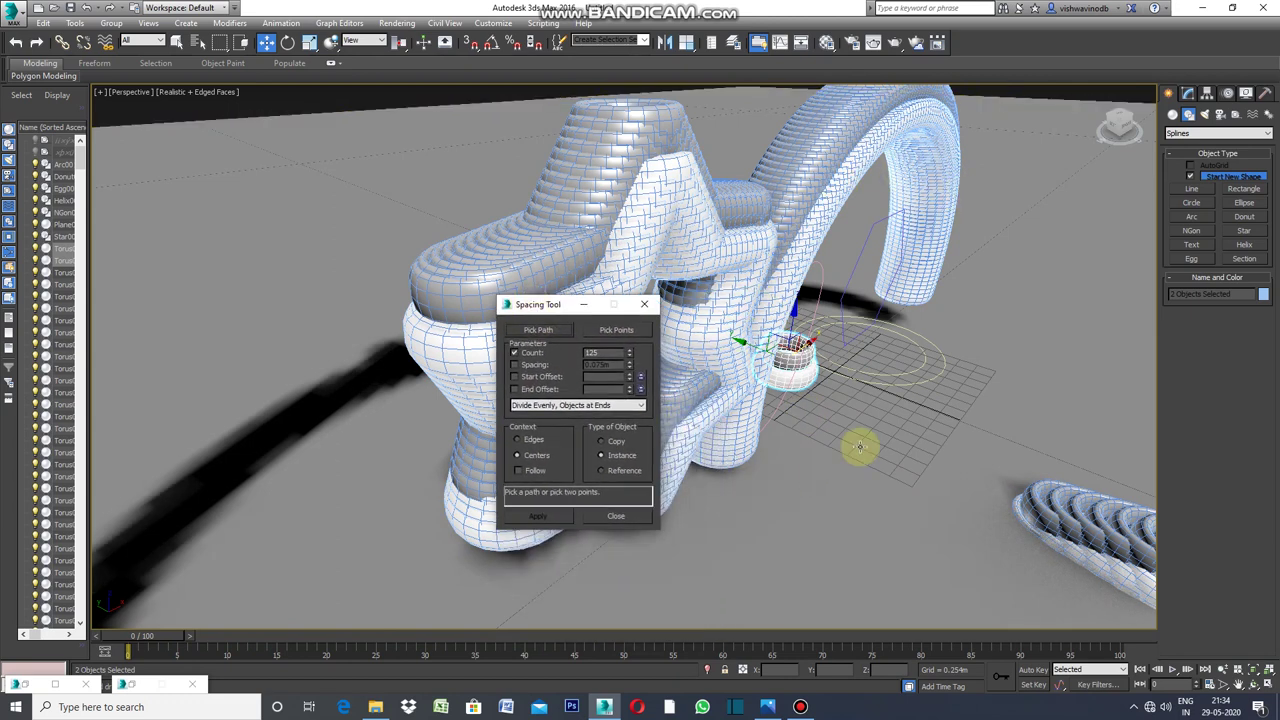
{"action": "left_click", "coordinate": [858, 316]}
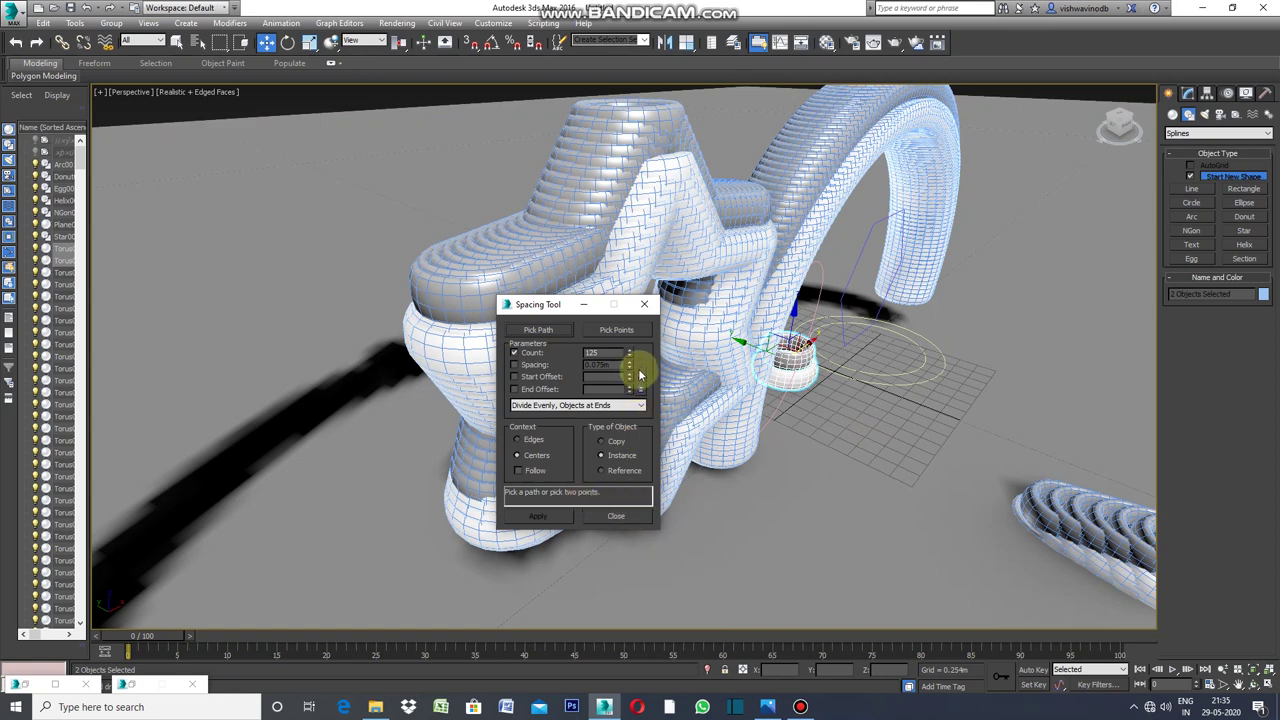
{"action": "left_click", "coordinate": [626, 516]}
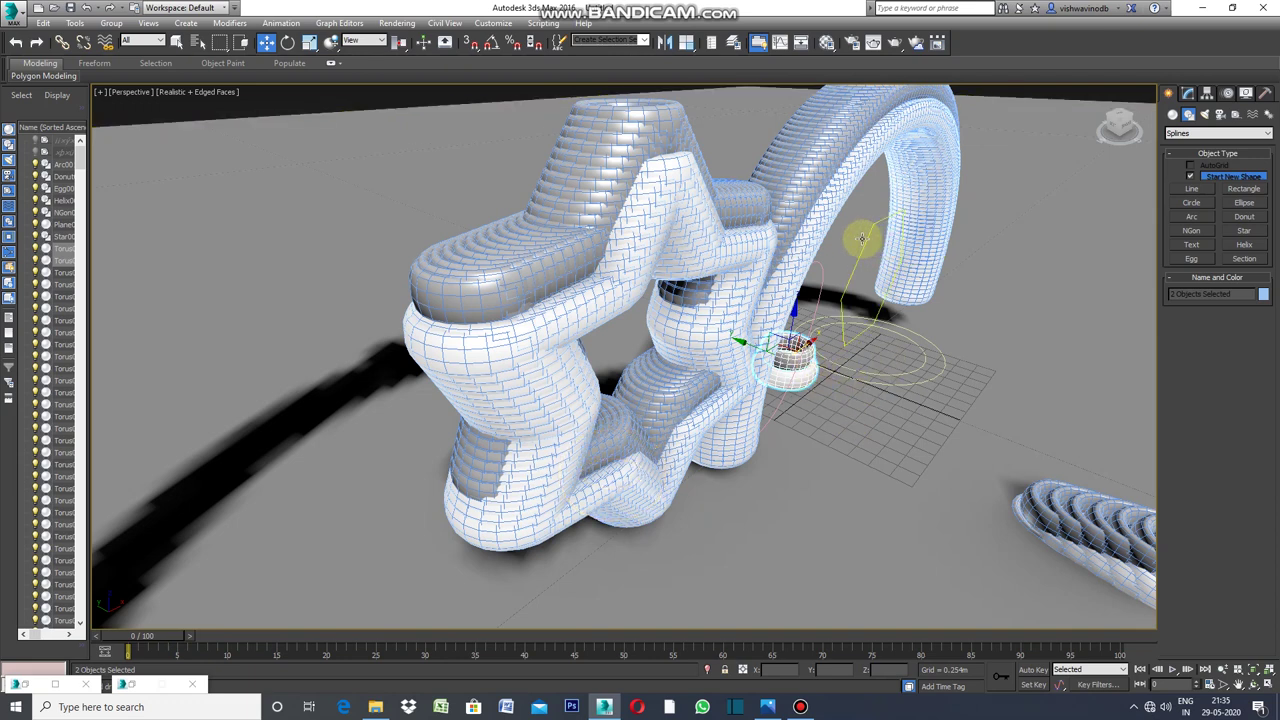
{"action": "scroll", "coordinate": [886, 244], "scroll_direction": "up", "scroll_amount": 5}
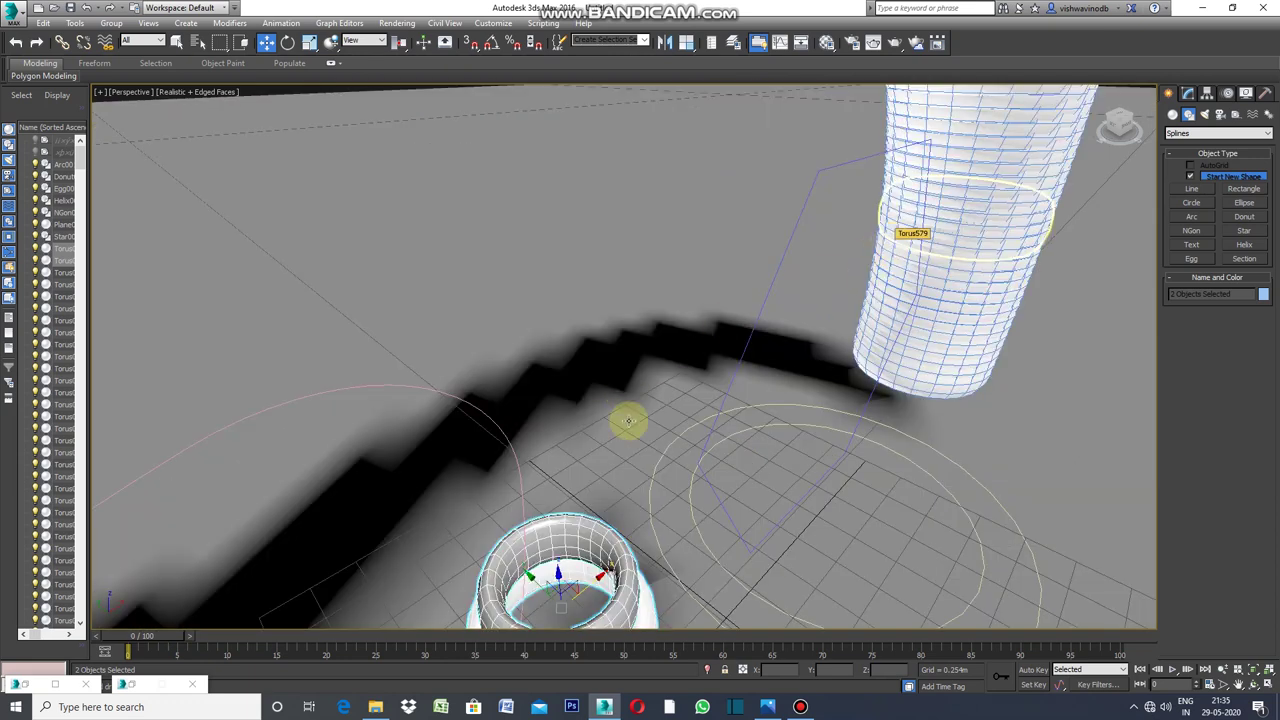
{"action": "scroll", "coordinate": [712, 386], "scroll_direction": "down", "scroll_amount": 5}
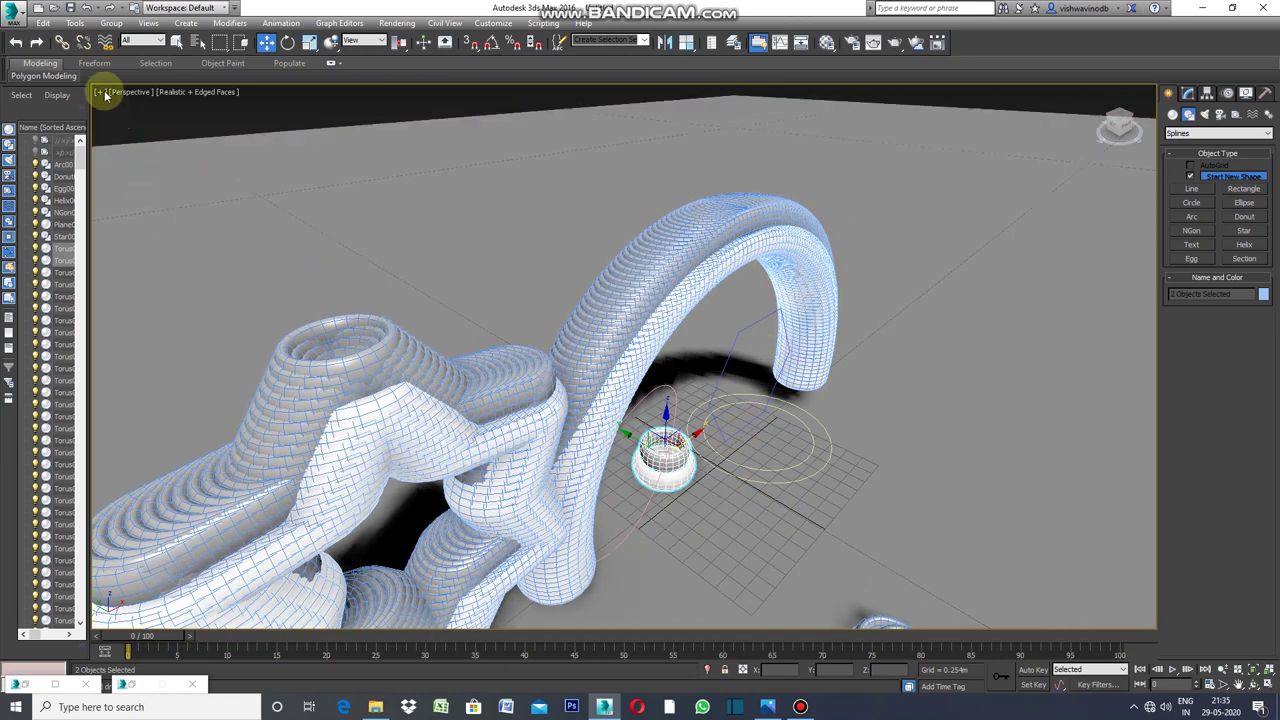
{"action": "left_click", "coordinate": [75, 22]}
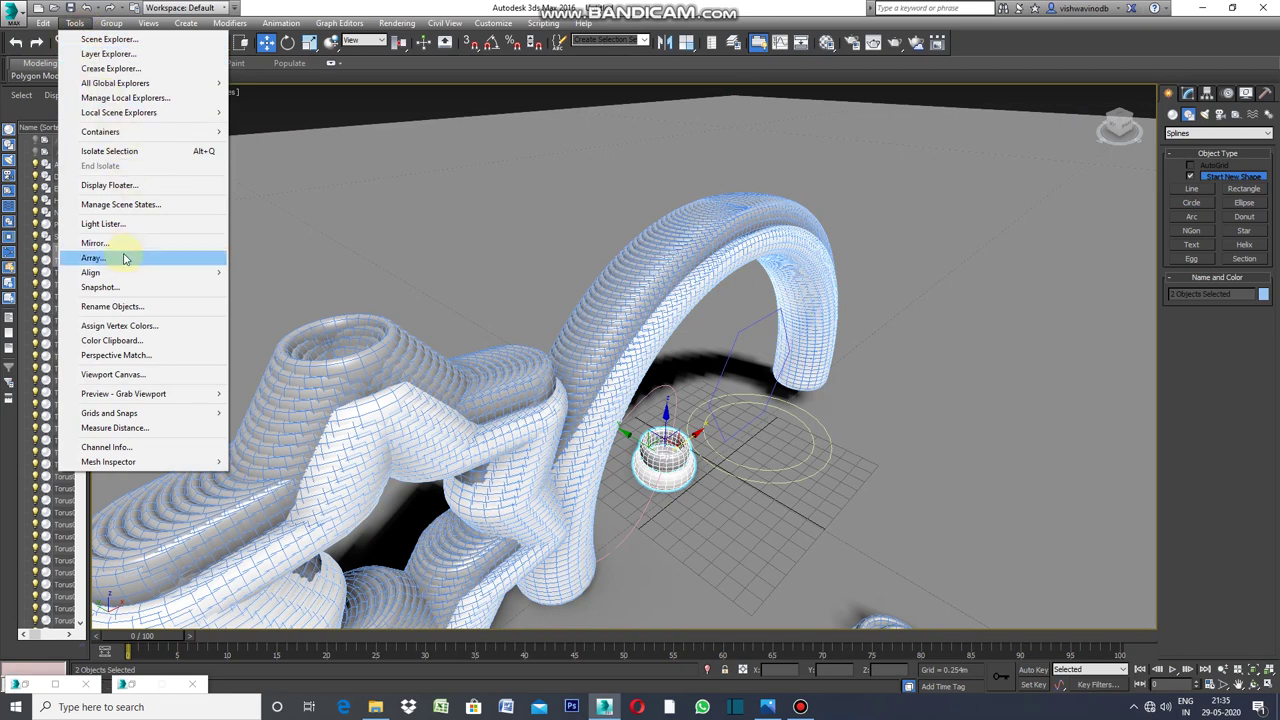
{"action": "mouse_move", "coordinate": [90, 272]}
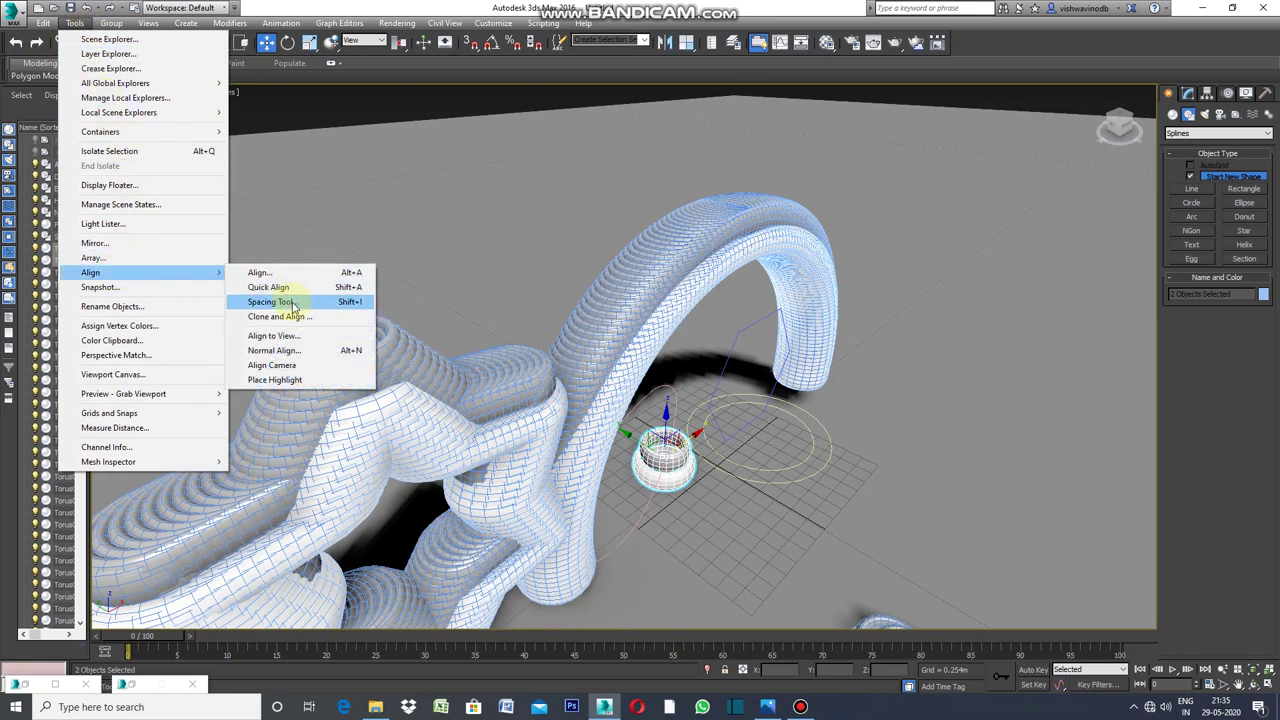
Space 125 torus instances along NGon001 with the Spacing Tool, then close it.
{"action": "left_click", "coordinate": [294, 302]}
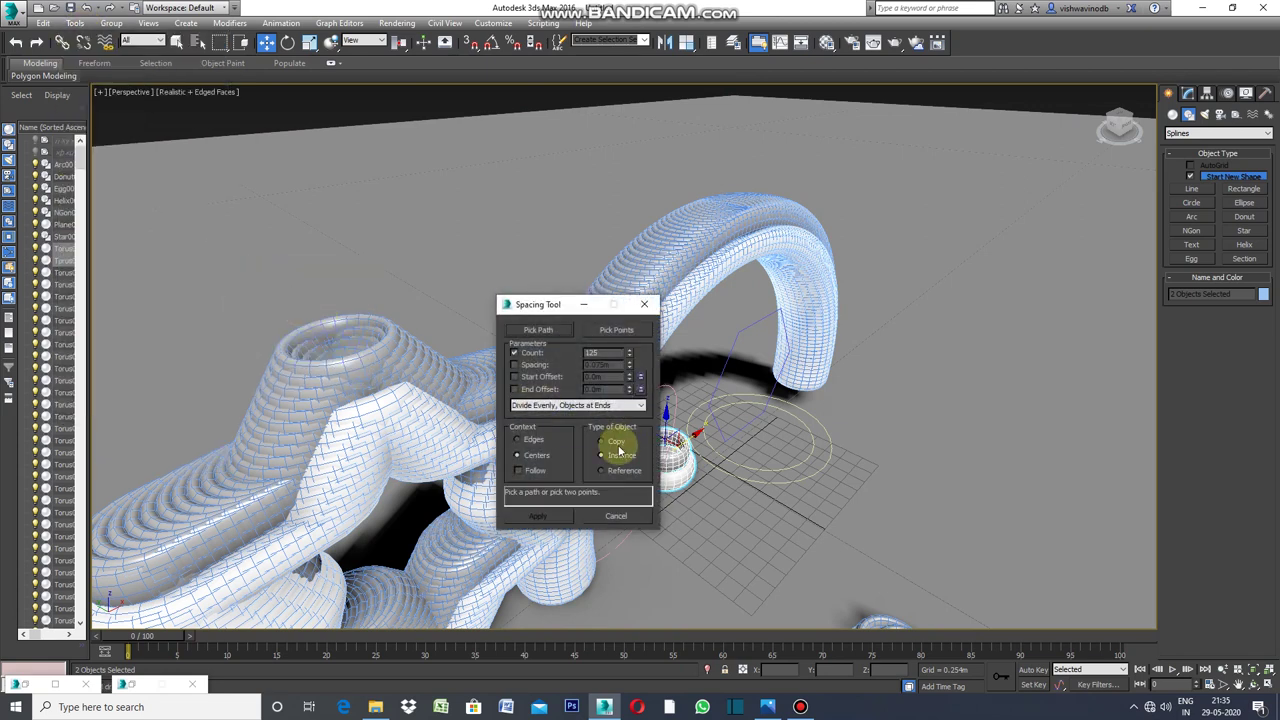
{"action": "left_click", "coordinate": [538, 330]}
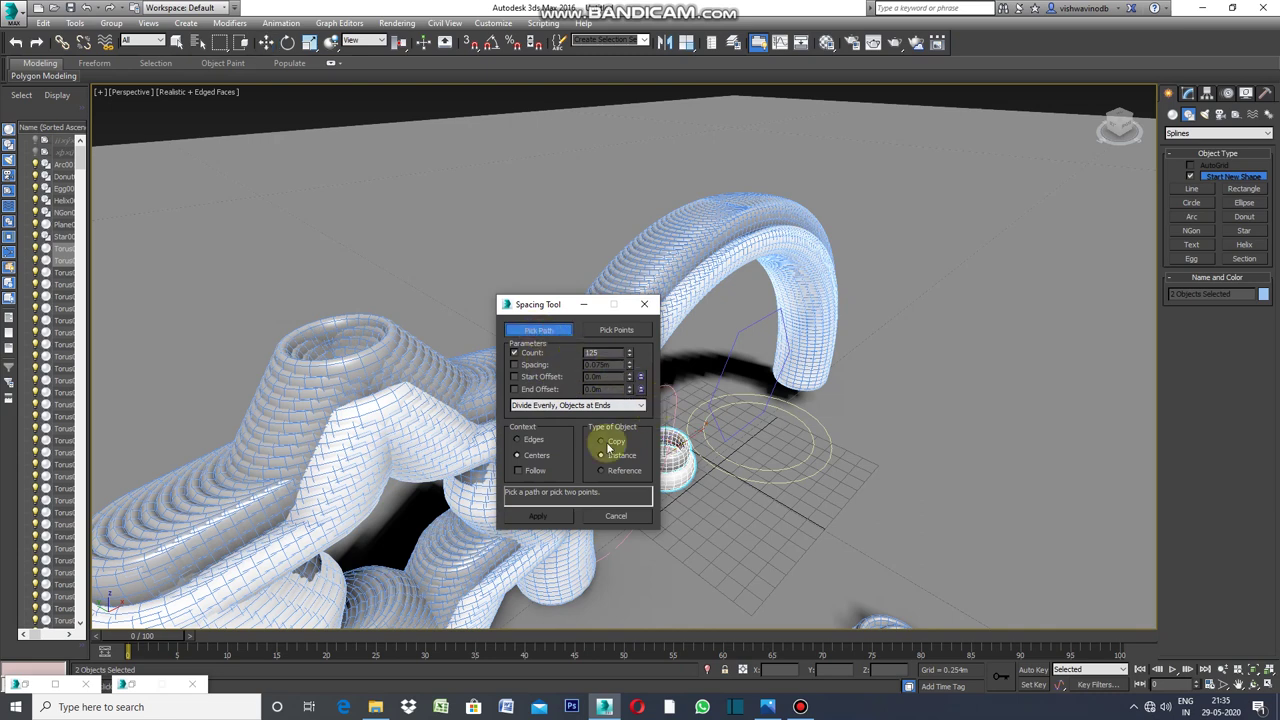
{"action": "left_click", "coordinate": [729, 356]}
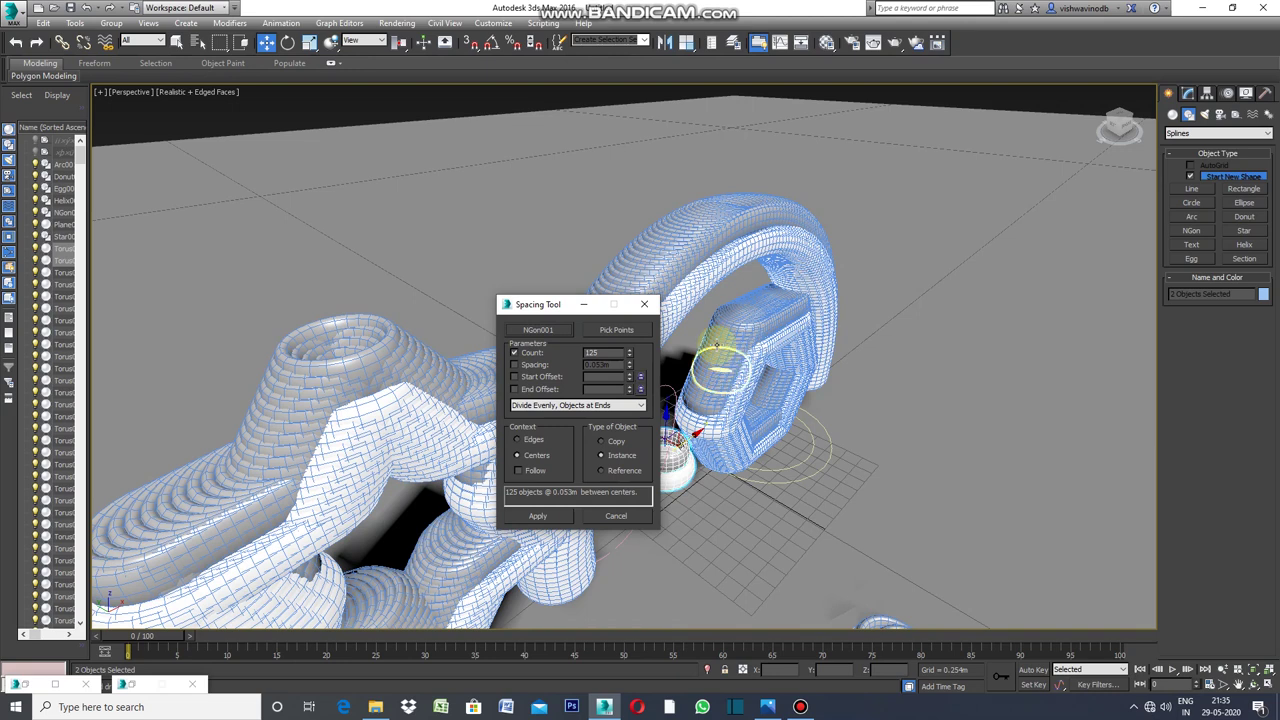
{"action": "left_click", "coordinate": [541, 517]}
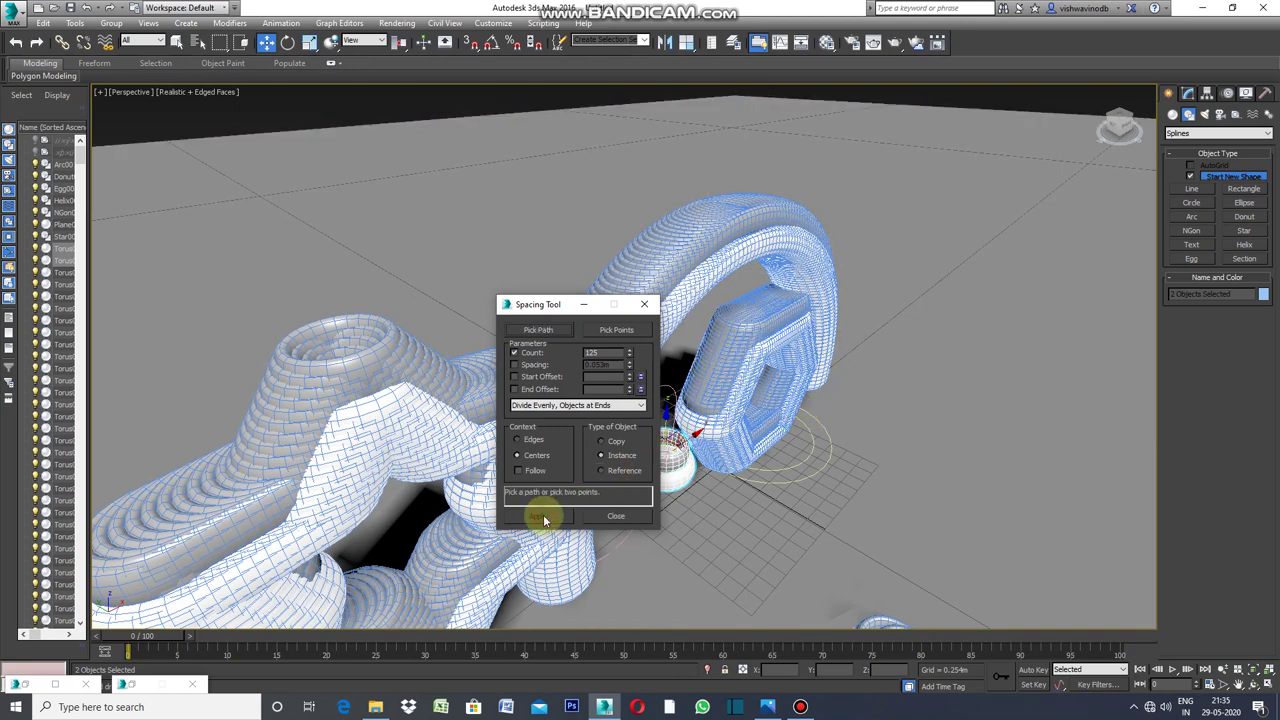
{"action": "left_click", "coordinate": [617, 517]}
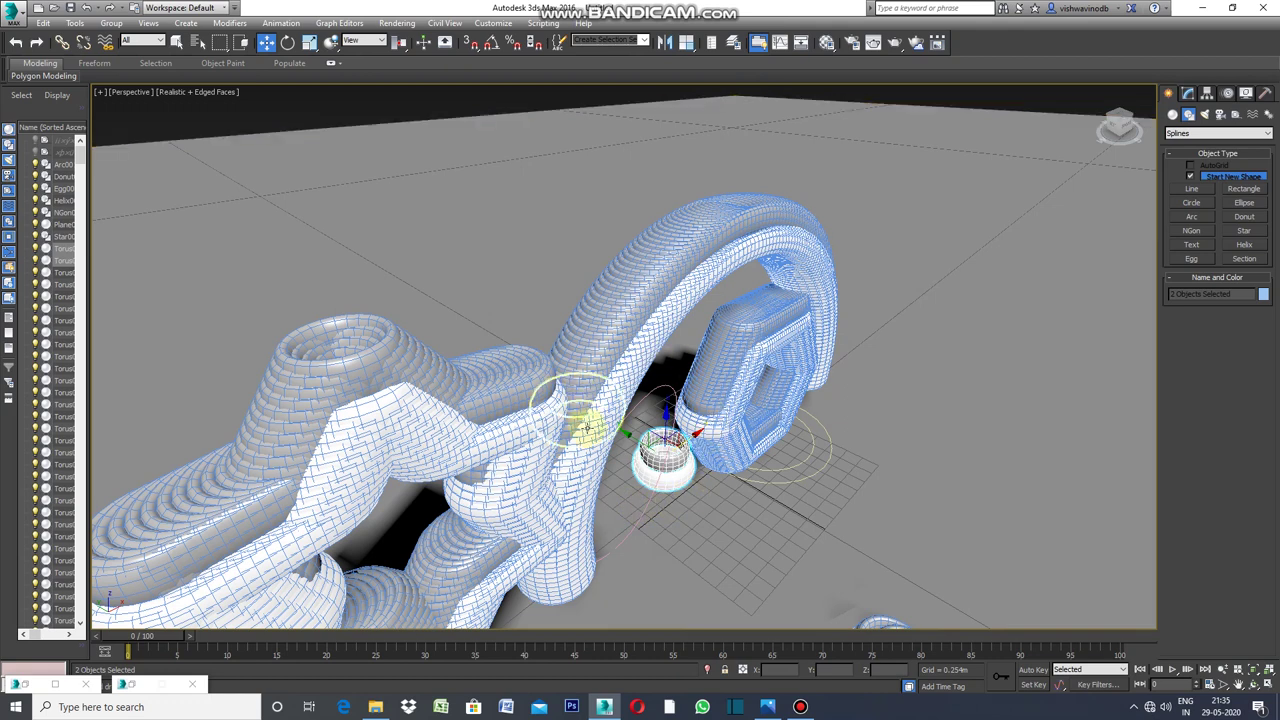
Maximize the Perspective viewport.
{"action": "key", "text": "alt+w"}
{"action": "left_click", "coordinate": [635, 368]}
{"action": "left_click", "coordinate": [658, 382]}
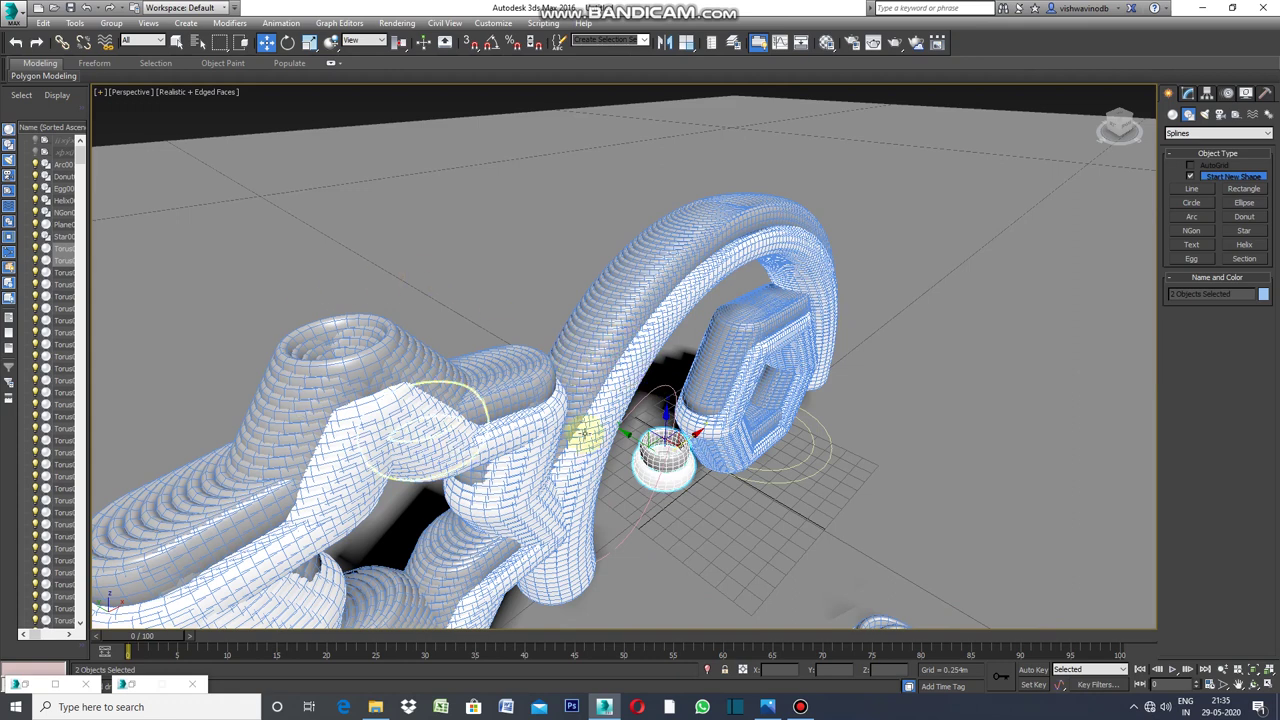
Space 125 torus instances along Egg001 with the Spacing Tool, then close it.
{"action": "left_click", "coordinate": [75, 22]}
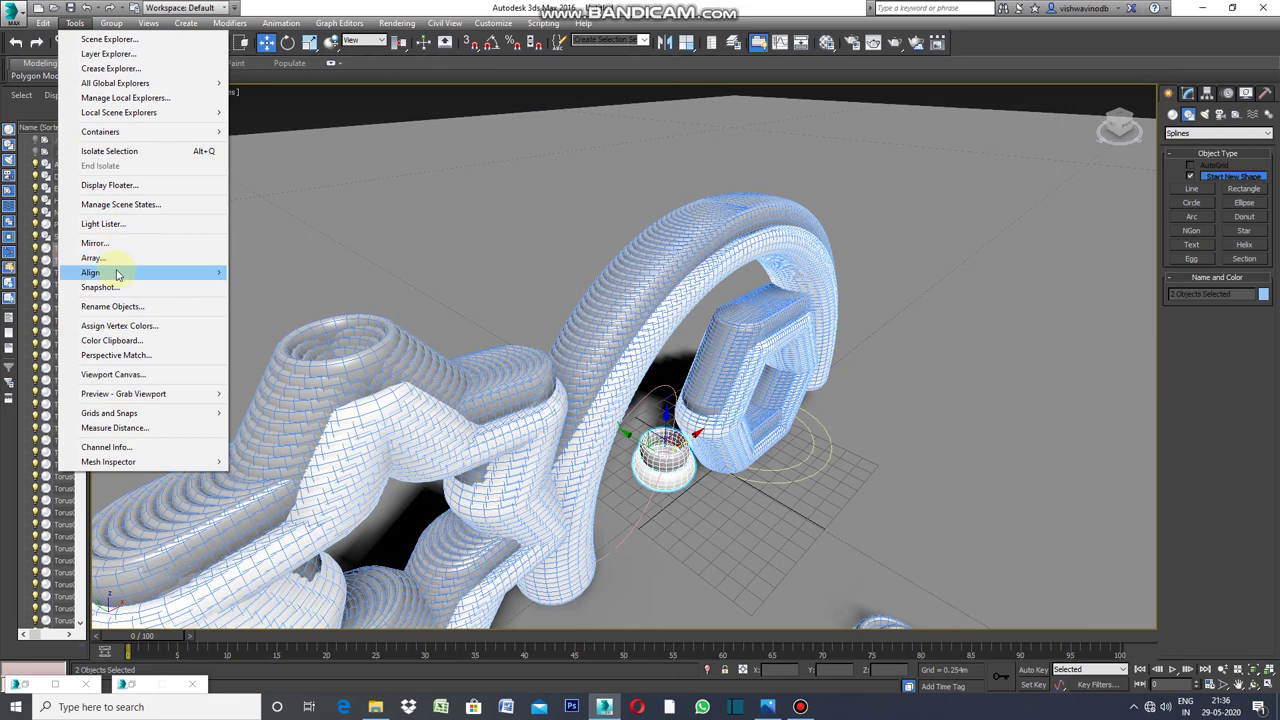
{"action": "mouse_move", "coordinate": [90, 272]}
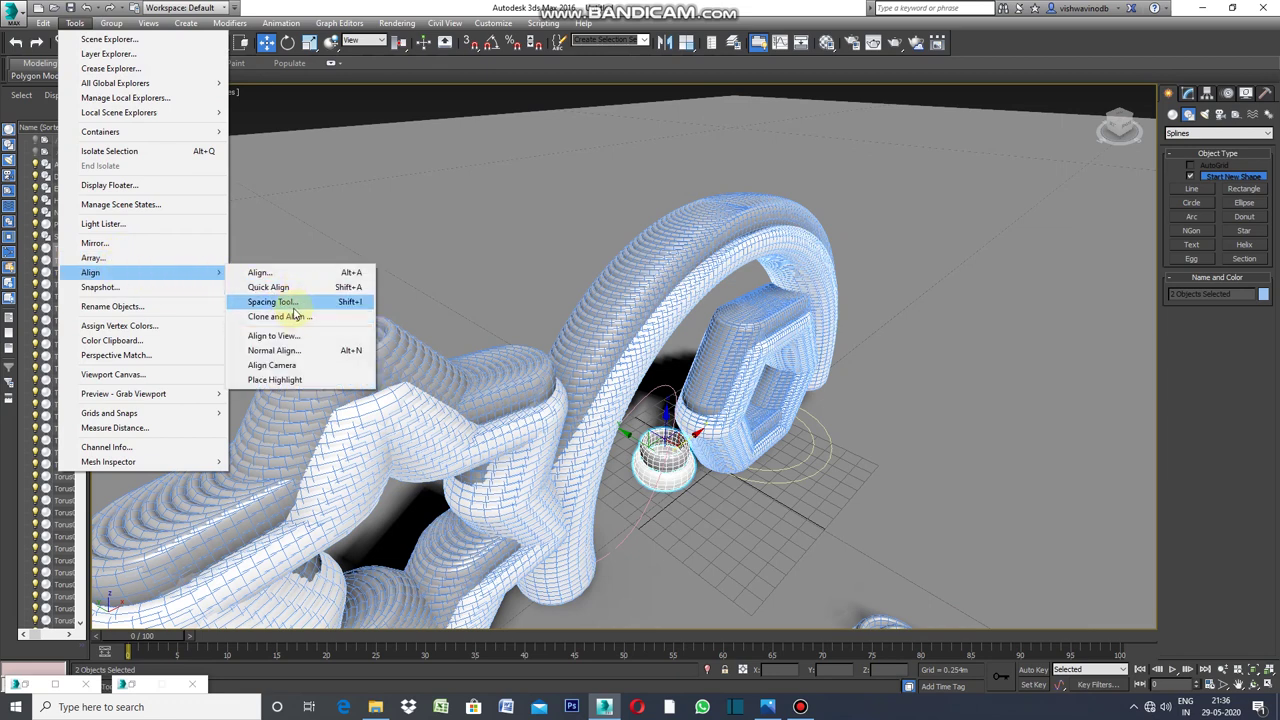
{"action": "left_click", "coordinate": [295, 302]}
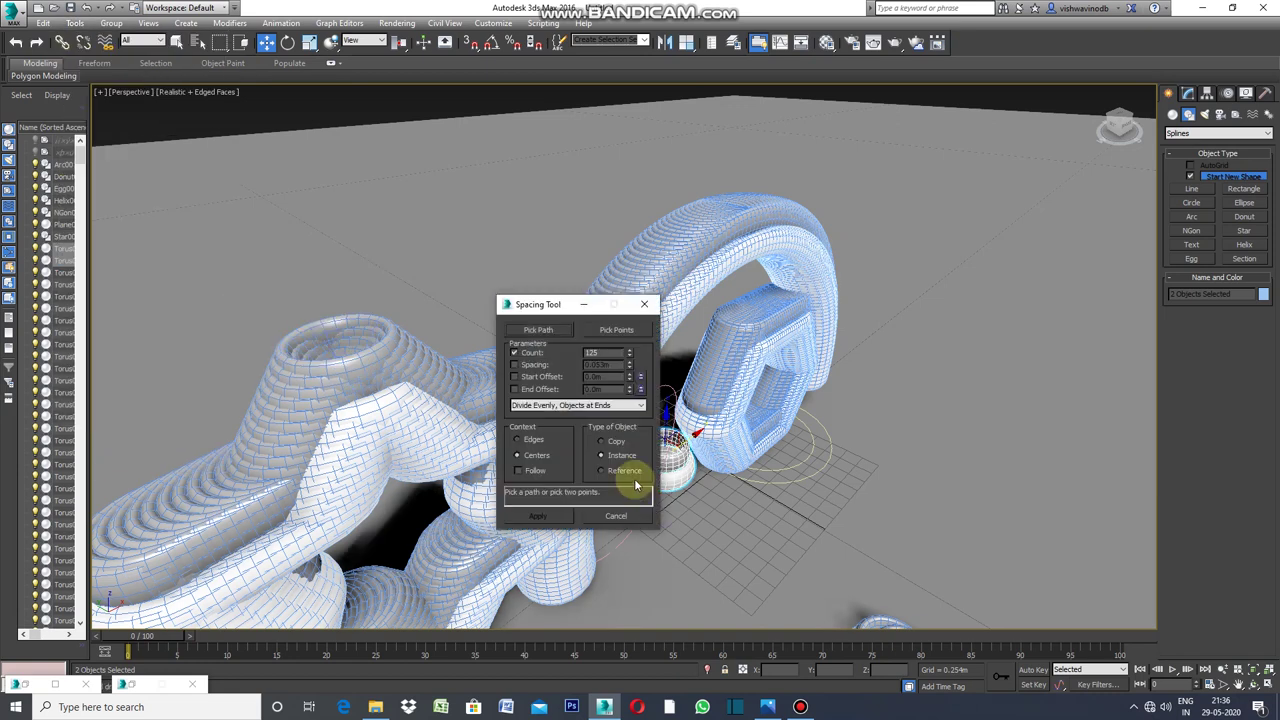
{"action": "left_click", "coordinate": [539, 330]}
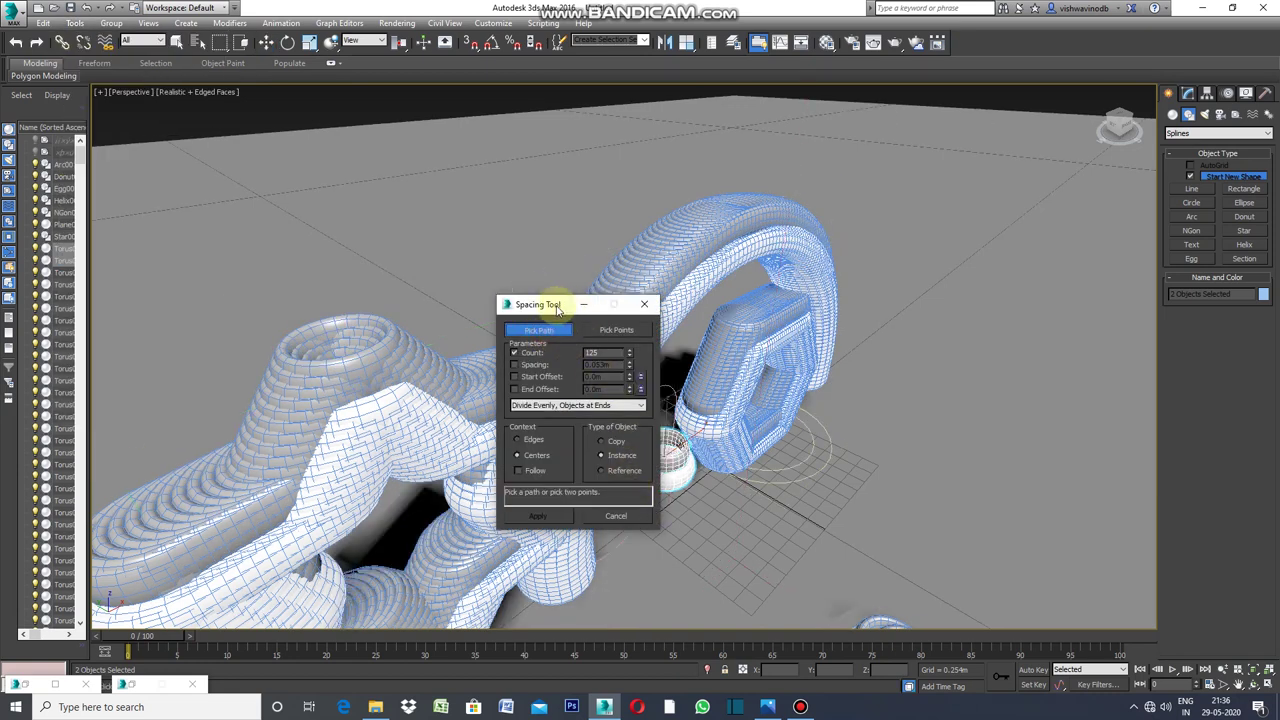
{"action": "left_click_drag", "start_coordinate": [583, 313], "coordinate": [484, 314]}
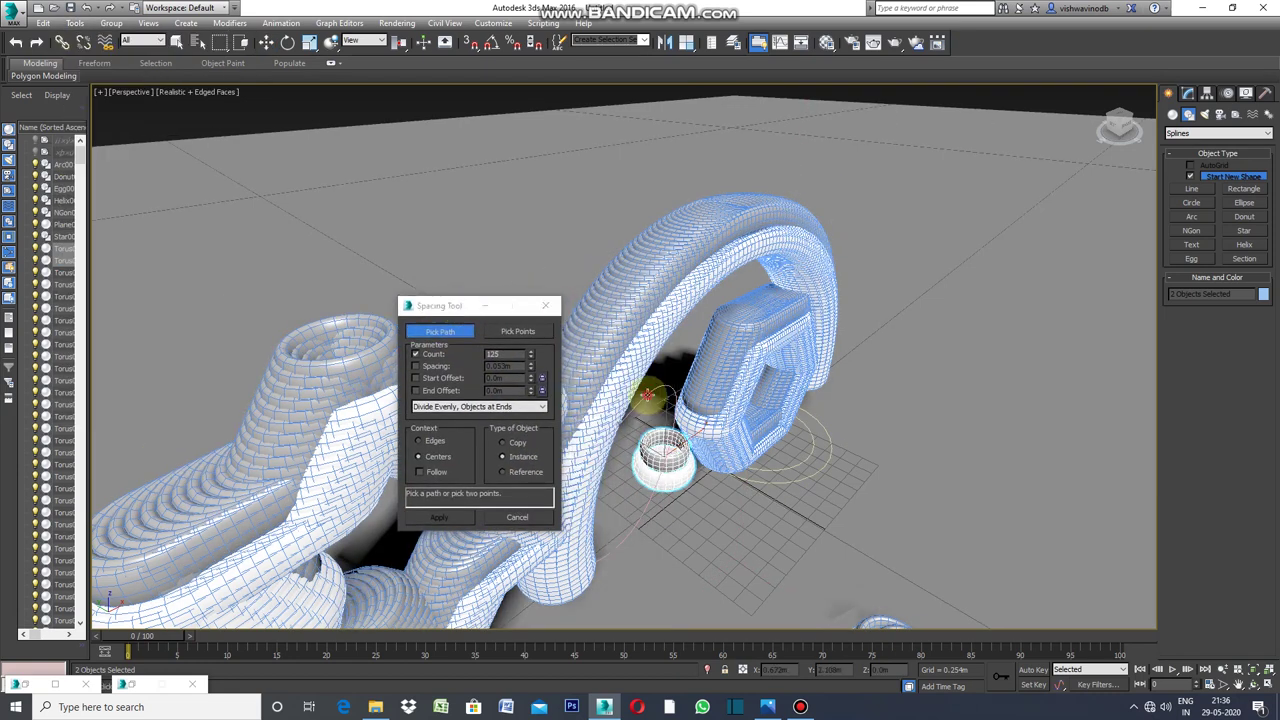
{"action": "left_click", "coordinate": [651, 379]}
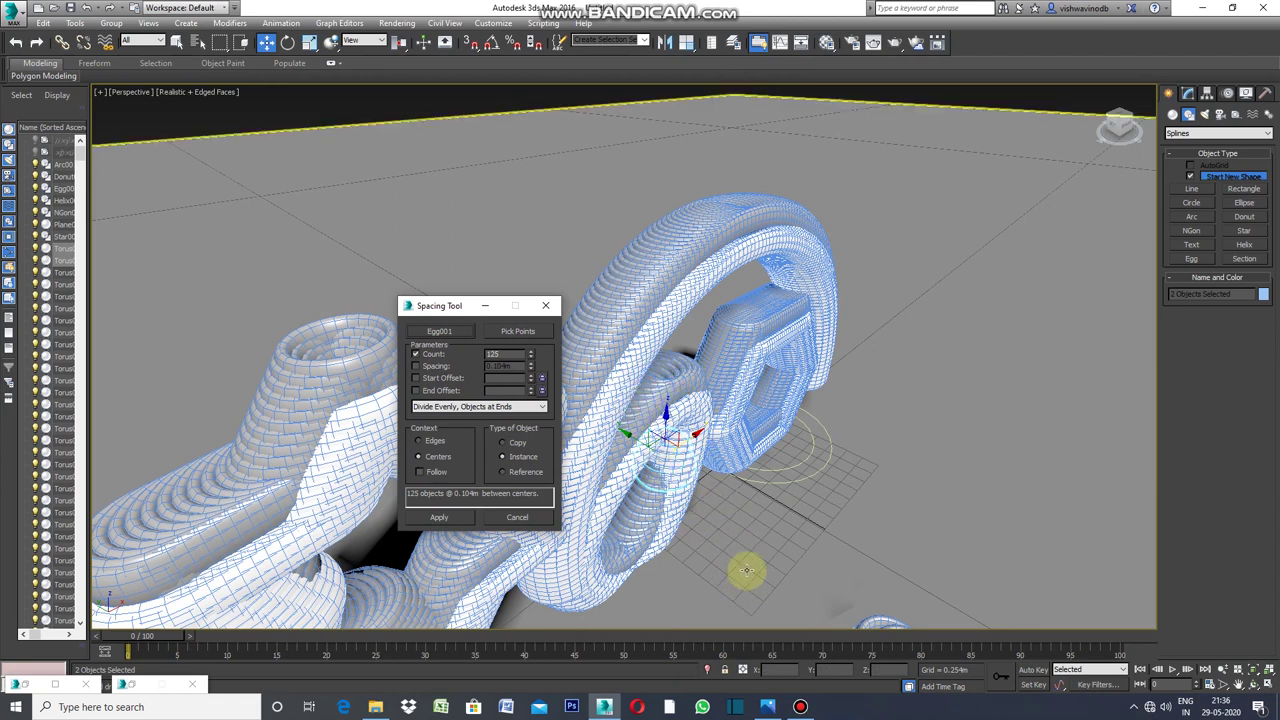
{"action": "left_click", "coordinate": [453, 521]}
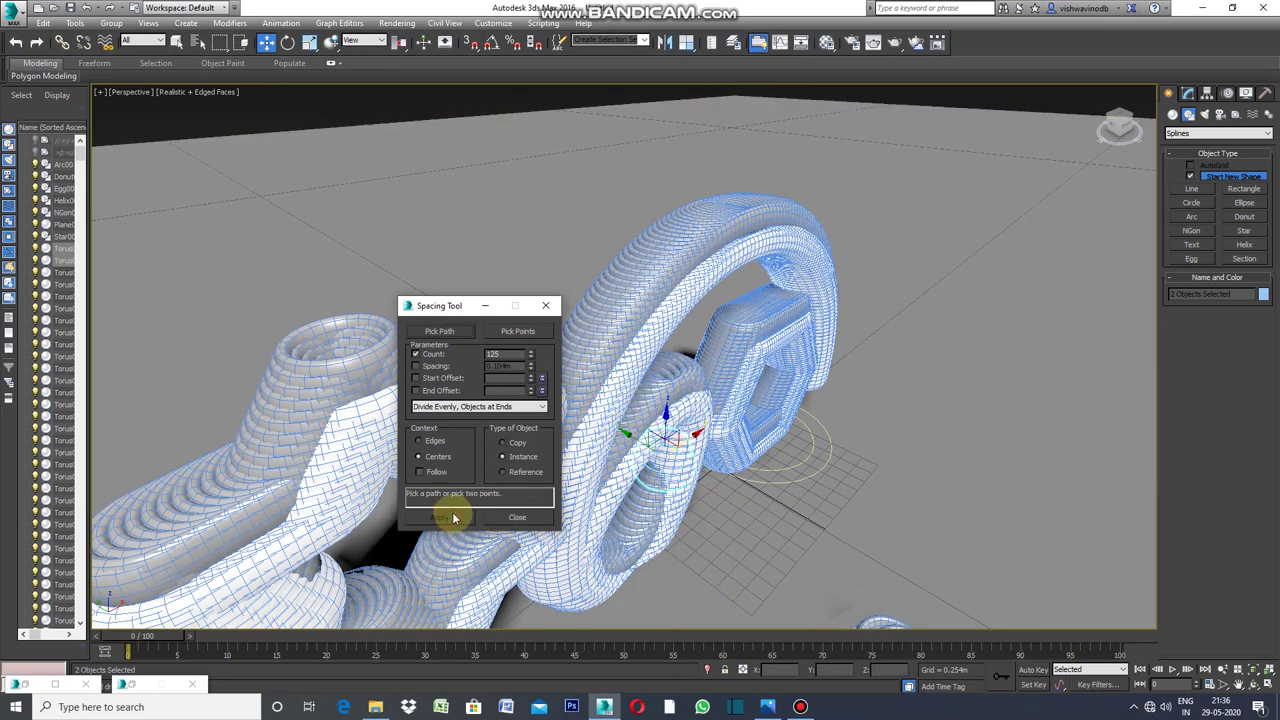
{"action": "left_click", "coordinate": [549, 306]}
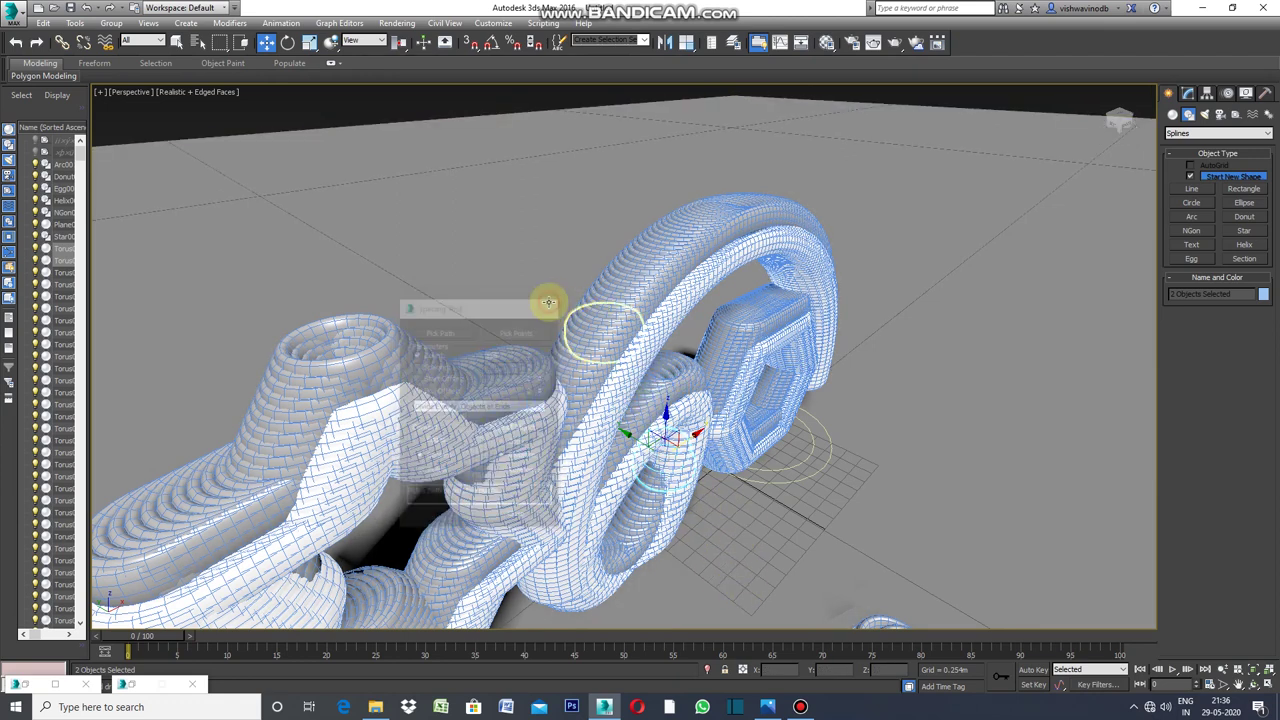
Maximize and zoom out the Perspective view, then restore the four-viewport layout.
{"action": "left_click", "coordinate": [100, 92]}
{"action": "left_click", "coordinate": [126, 108]}
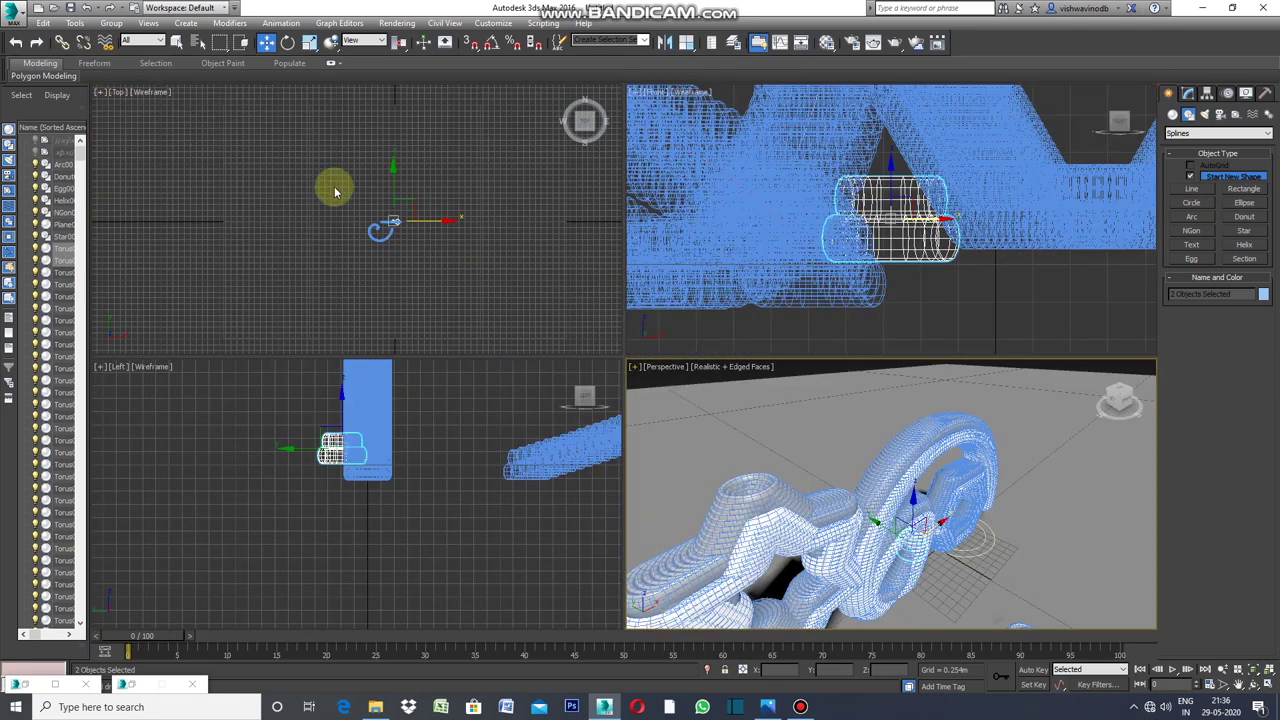
{"action": "left_click", "coordinate": [635, 370]}
{"action": "left_click", "coordinate": [684, 377]}
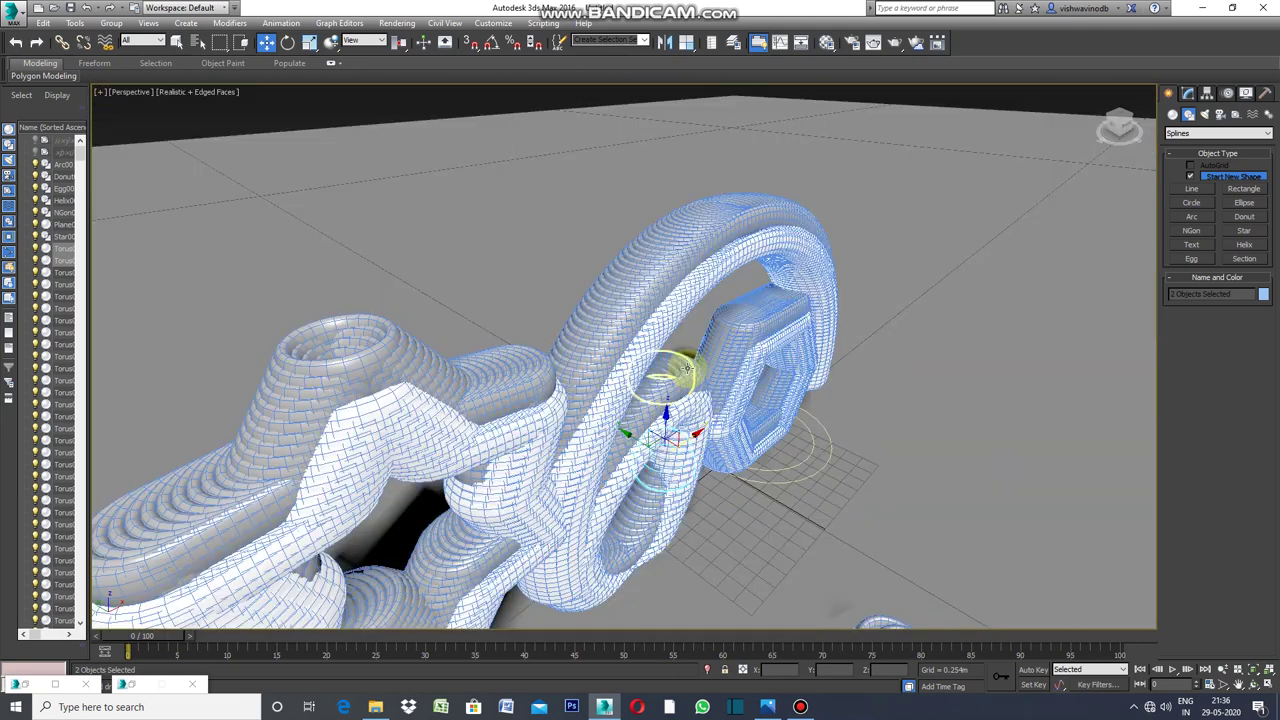
{"action": "scroll", "coordinate": [659, 340], "scroll_direction": "down", "scroll_amount": 5}
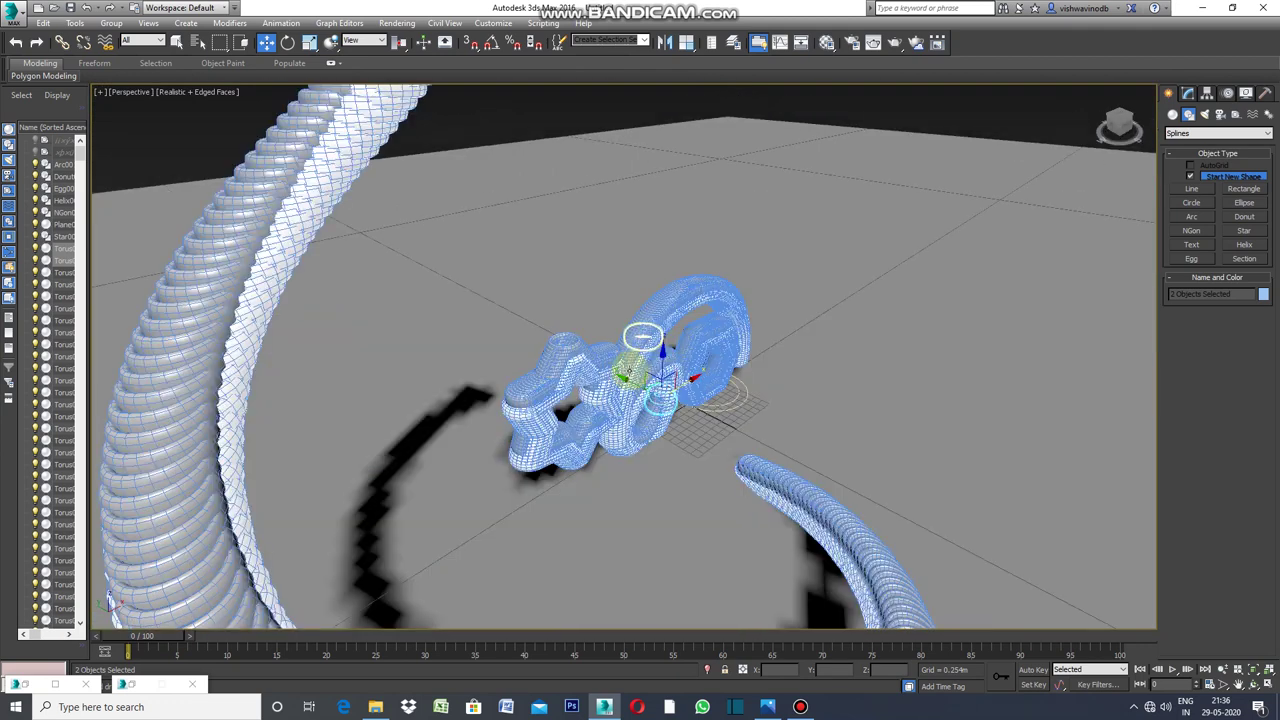
{"action": "left_click", "coordinate": [100, 92]}
{"action": "left_click", "coordinate": [140, 108]}
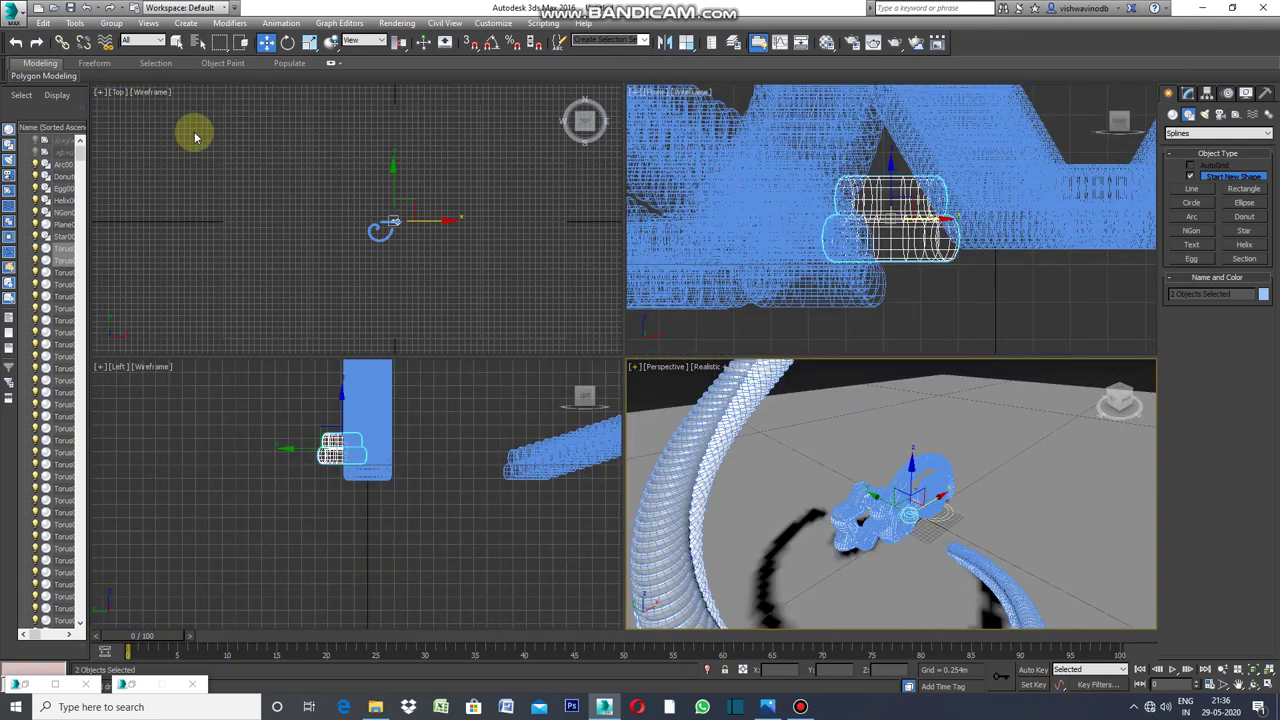